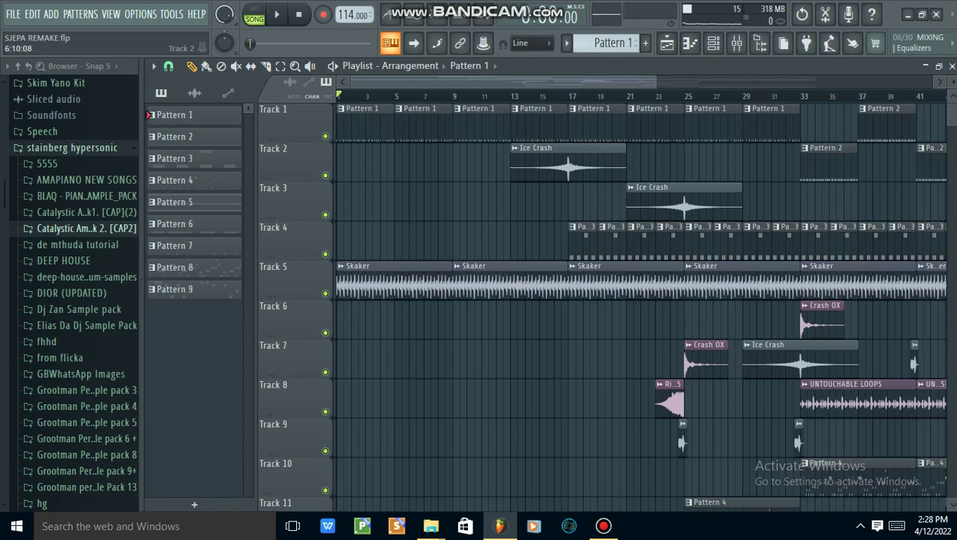
- Examine the playlist arrangement from the first bar to the last clips, along with the mixer tracks
{"action": "left_click_drag", "start_coordinate": [655, 82], "coordinate": [938, 81]}
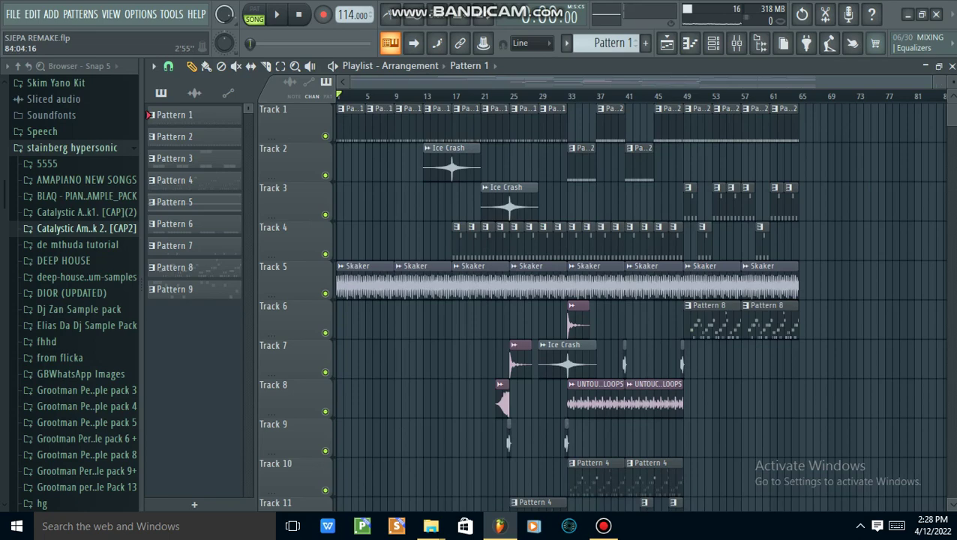
{"action": "left_click_drag", "start_coordinate": [931, 82], "coordinate": [520, 82]}
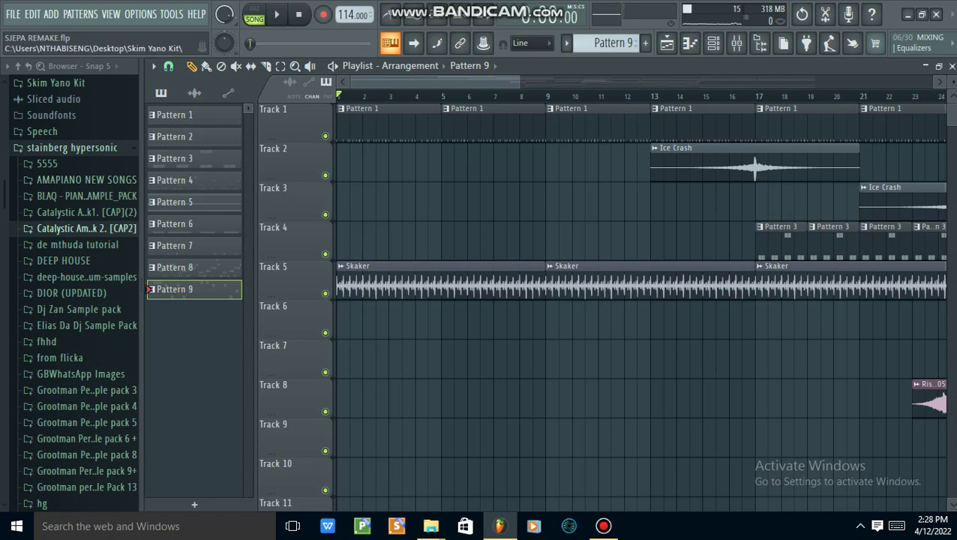
{"action": "mouse_move", "coordinate": [432, 81]}
{"action": "left_mouse_down"}
{"action": "mouse_move", "coordinate": [520, 82]}
{"action": "mouse_move", "coordinate": [424, 82]}
{"action": "left_mouse_up"}
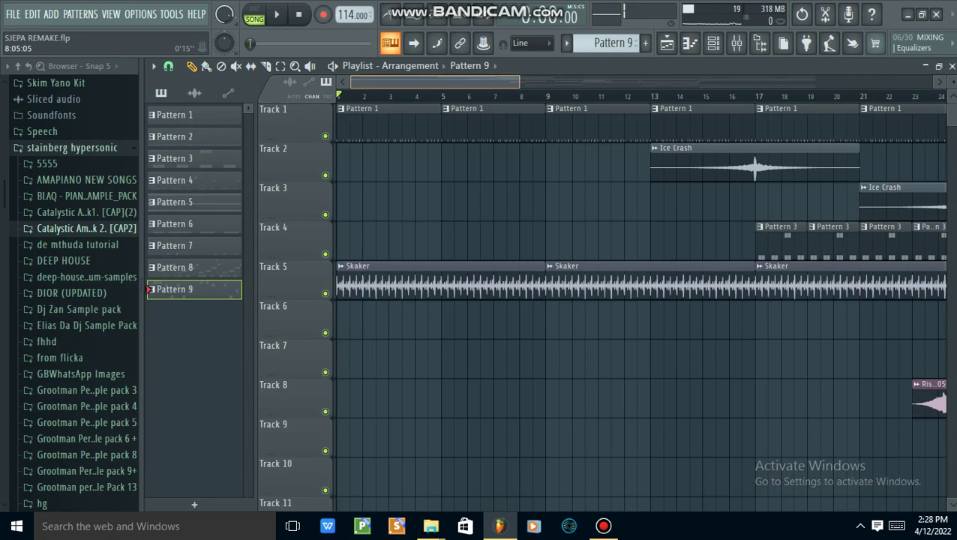
{"action": "left_click_drag", "start_coordinate": [519, 82], "coordinate": [600, 81]}
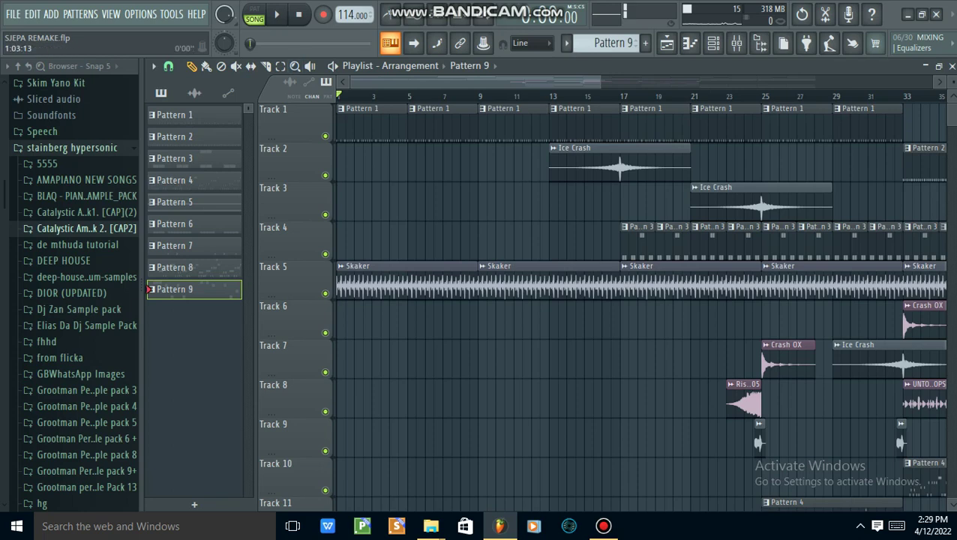
{"action": "left_click_drag", "start_coordinate": [601, 82], "coordinate": [681, 81]}
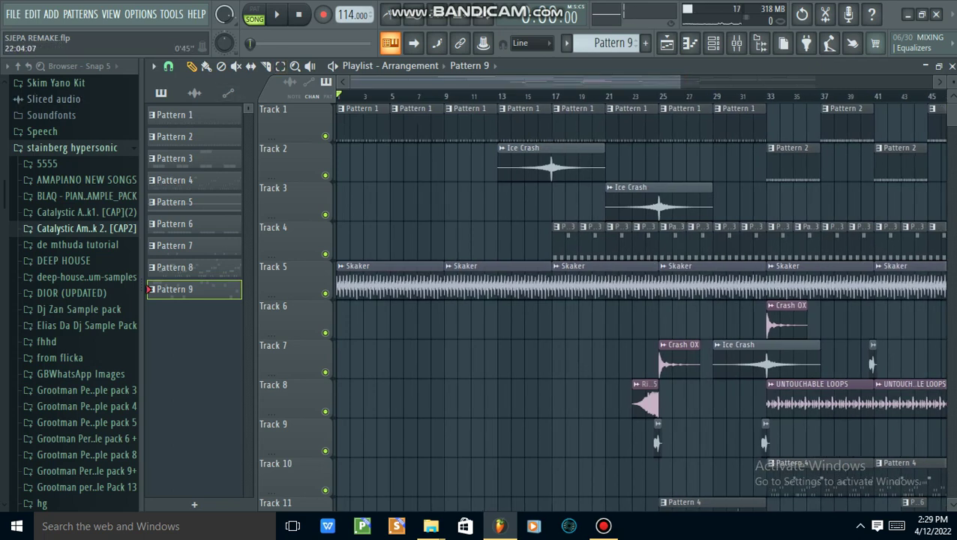
{"action": "left_click_drag", "start_coordinate": [680, 82], "coordinate": [841, 82]}
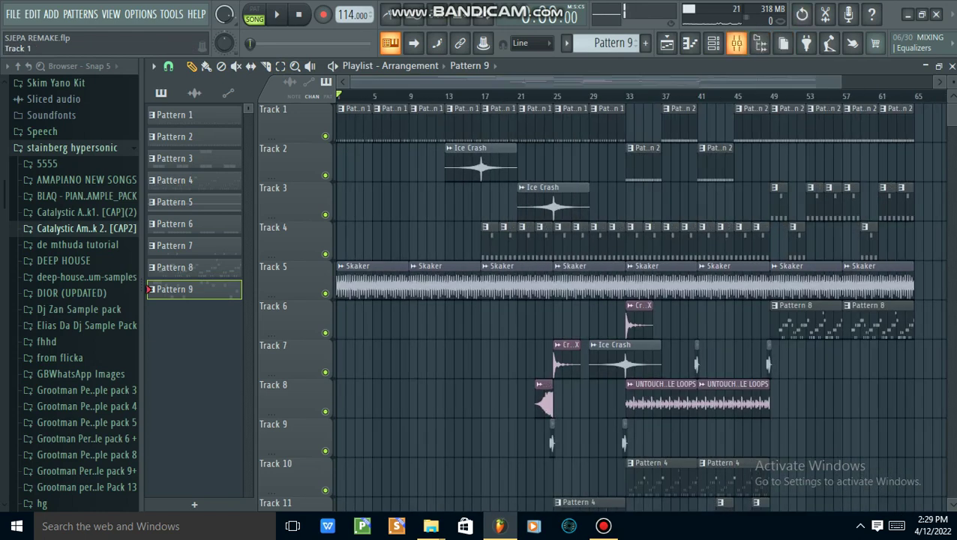
{"action": "key", "text": "F9"}
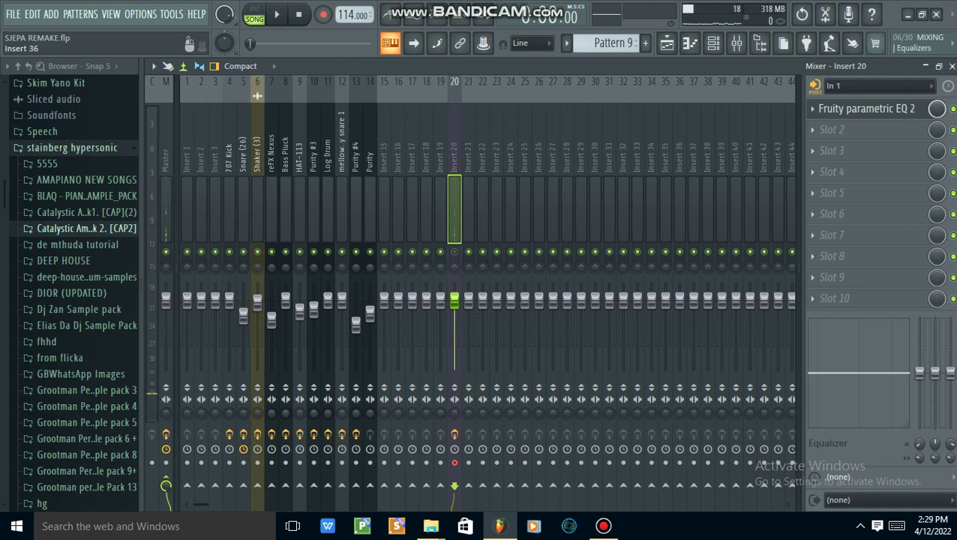
{"action": "key", "text": "F5"}
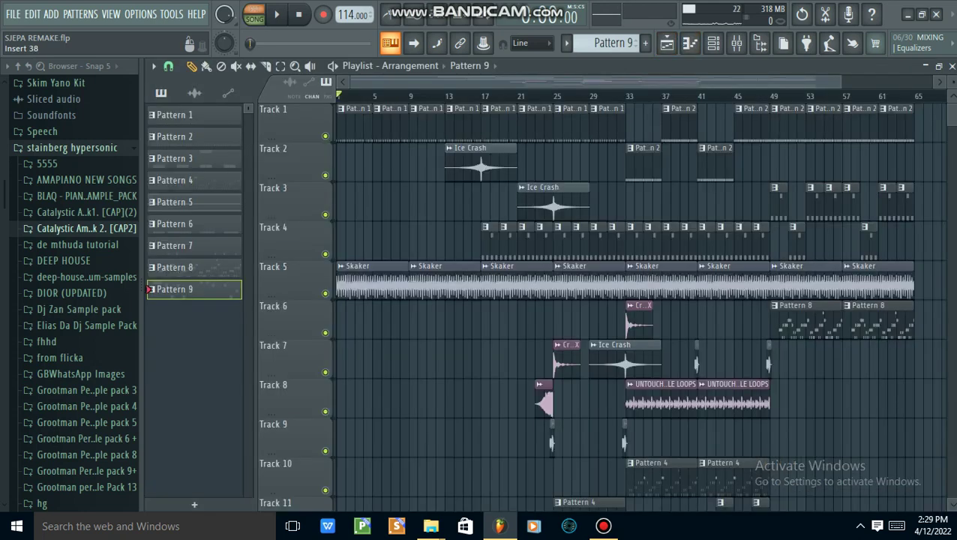
- Play the full song from the start, follow its clips across the playlist tracks, and stop playback near bar 64
{"action": "key", "text": "space"}
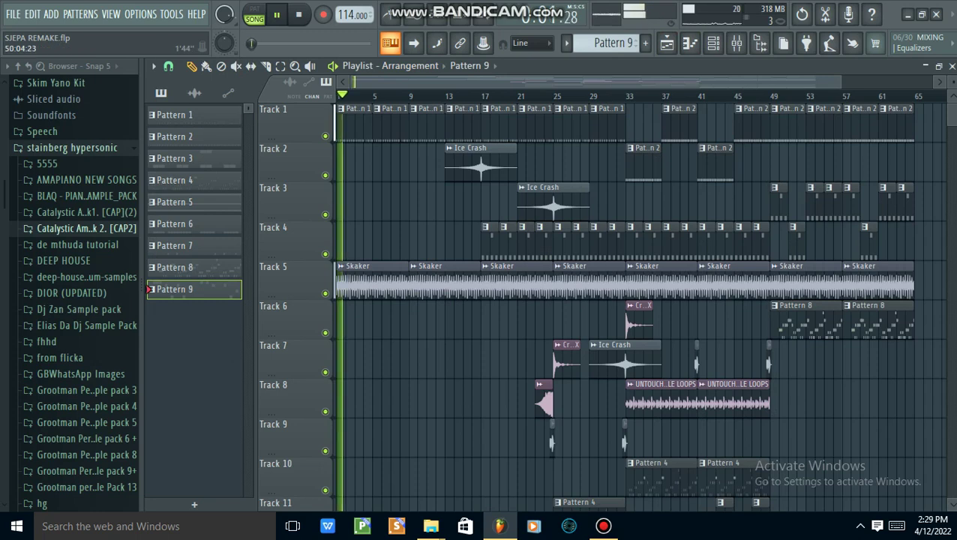
{"action": "left_click_drag", "start_coordinate": [840, 82], "coordinate": [540, 82]}
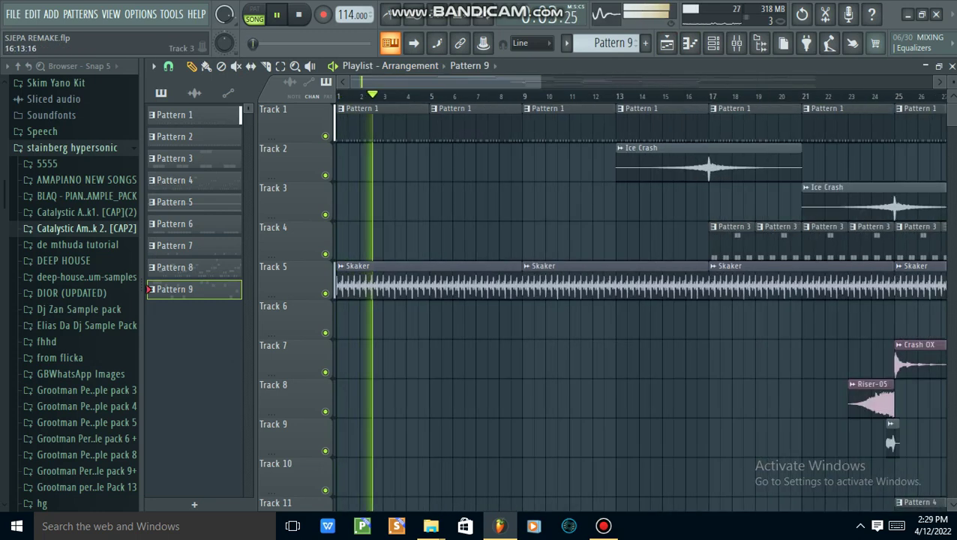
{"action": "scroll", "coordinate": [676, 206], "scroll_direction": "down", "scroll_amount": 1}
{"action": "scroll", "coordinate": [640, 306], "scroll_direction": "down", "scroll_amount": 1}
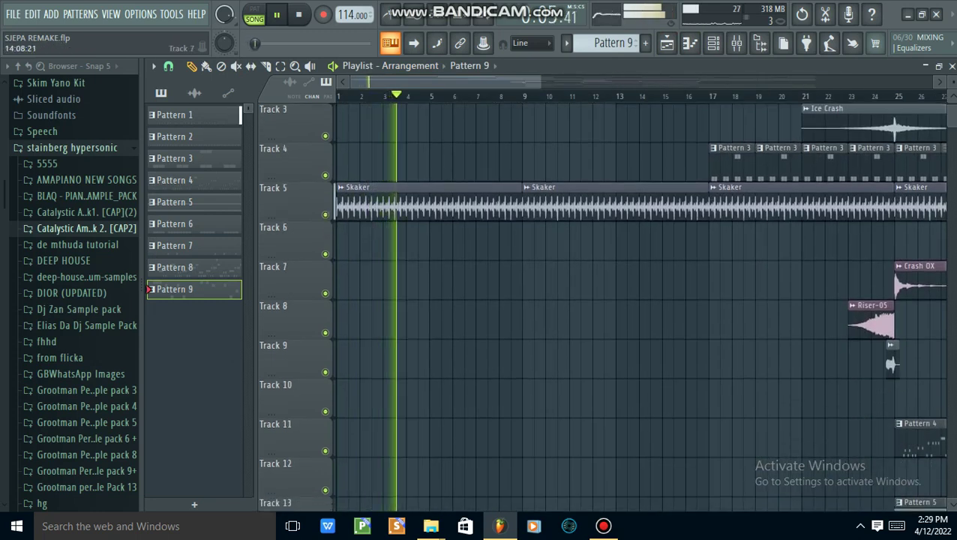
{"action": "scroll", "coordinate": [640, 306], "scroll_direction": "up", "scroll_amount": 2}
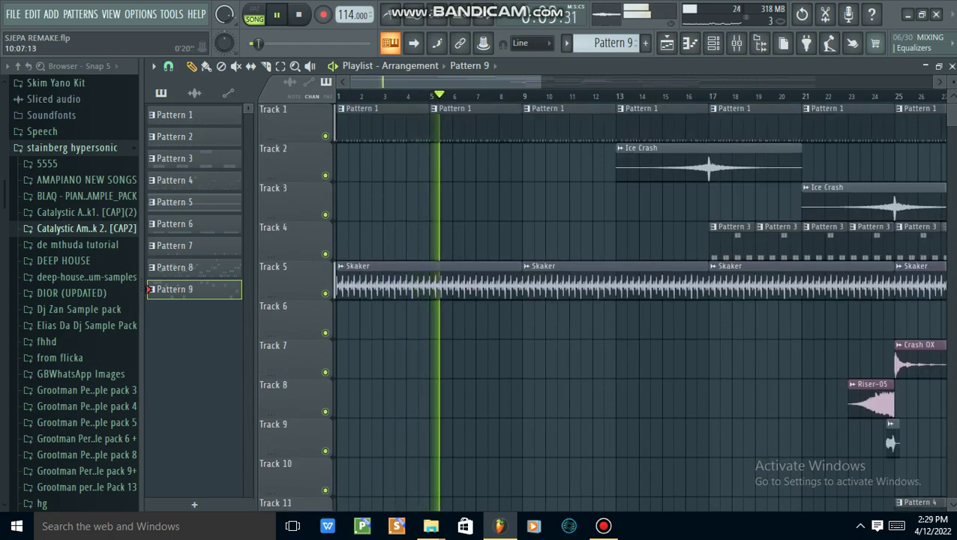
{"action": "left_click_drag", "start_coordinate": [540, 82], "coordinate": [692, 82]}
{"action": "scroll", "coordinate": [640, 306], "scroll_direction": "down", "scroll_amount": 5}
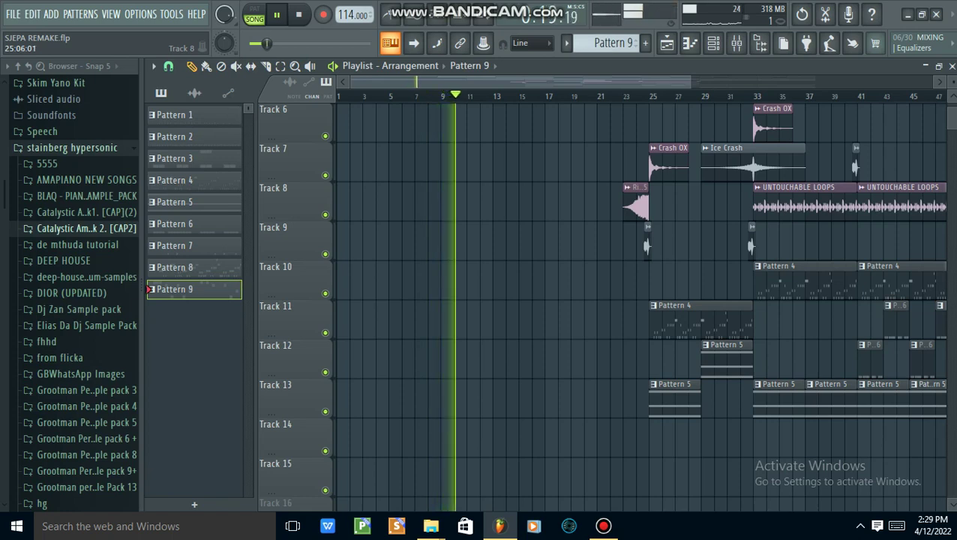
{"action": "scroll", "coordinate": [639, 308], "scroll_direction": "up", "scroll_amount": 3}
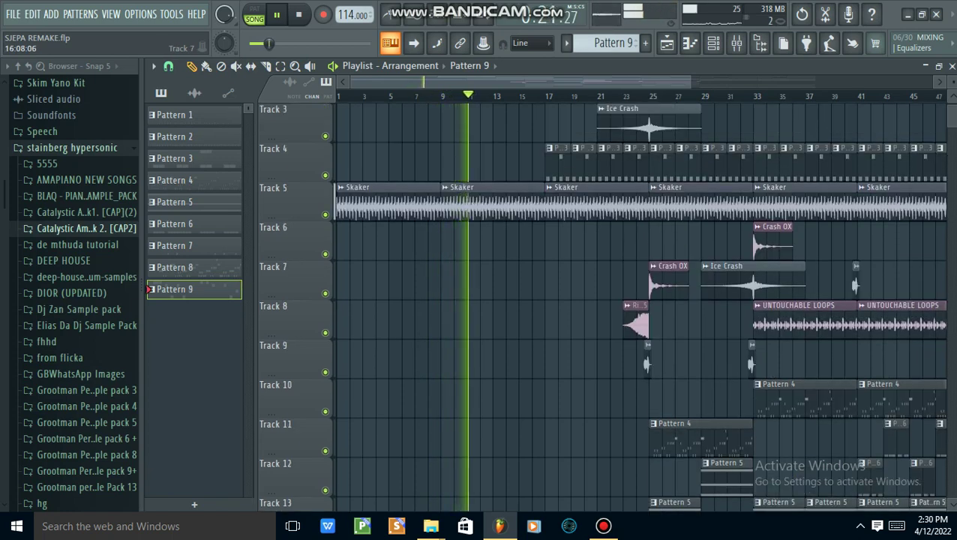
{"action": "scroll", "coordinate": [639, 307], "scroll_direction": "up", "scroll_amount": 2}
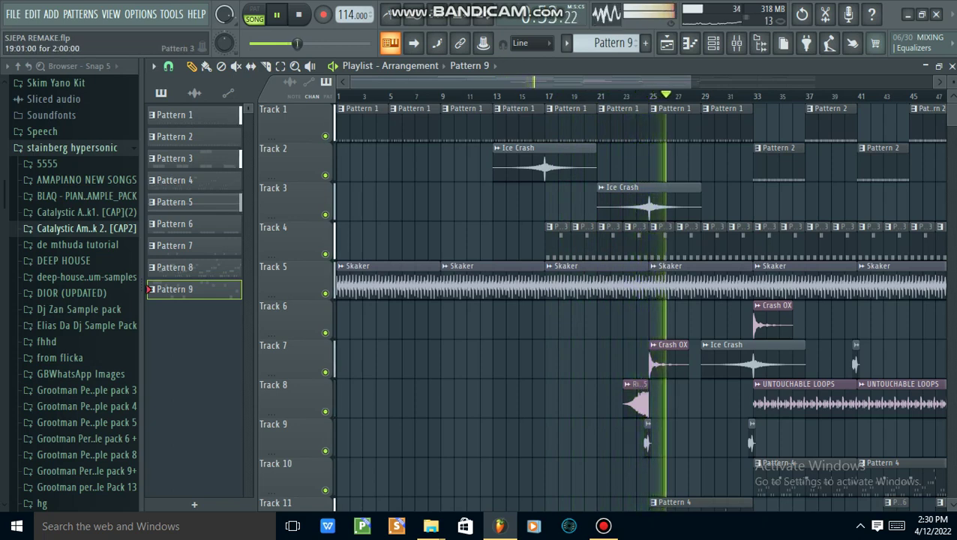
{"action": "scroll", "coordinate": [293, 240], "scroll_direction": "down", "scroll_amount": 2}
{"action": "scroll", "coordinate": [292, 270], "scroll_direction": "down", "scroll_amount": 2}
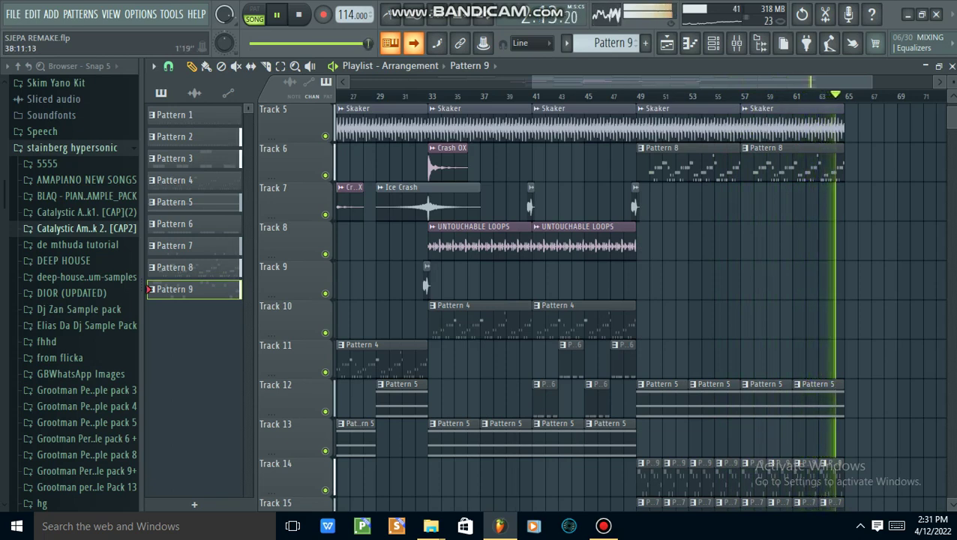
{"action": "key", "text": "space"}
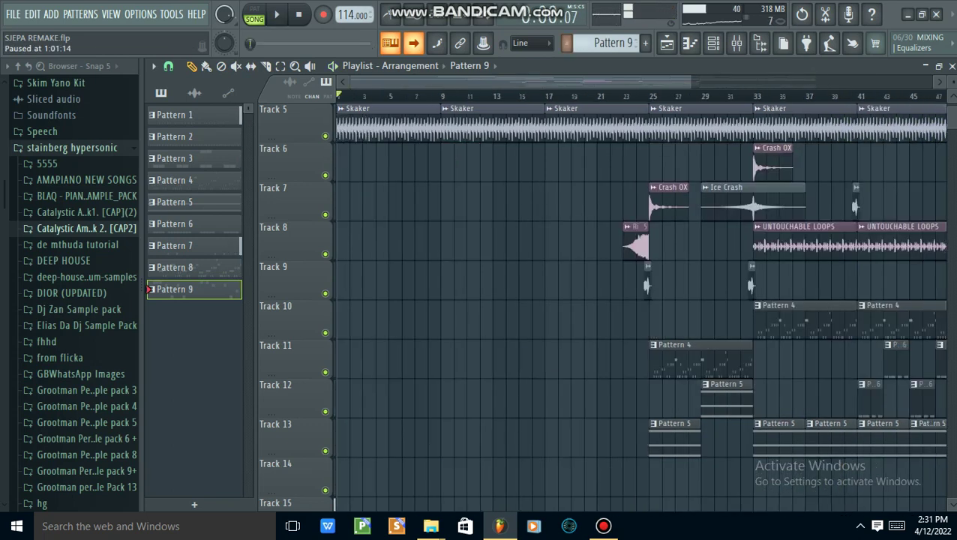
- Select Pattern 1, display its step sequence in the Channel rack, and set playback to pattern mode
{"action": "key", "text": "F9"}
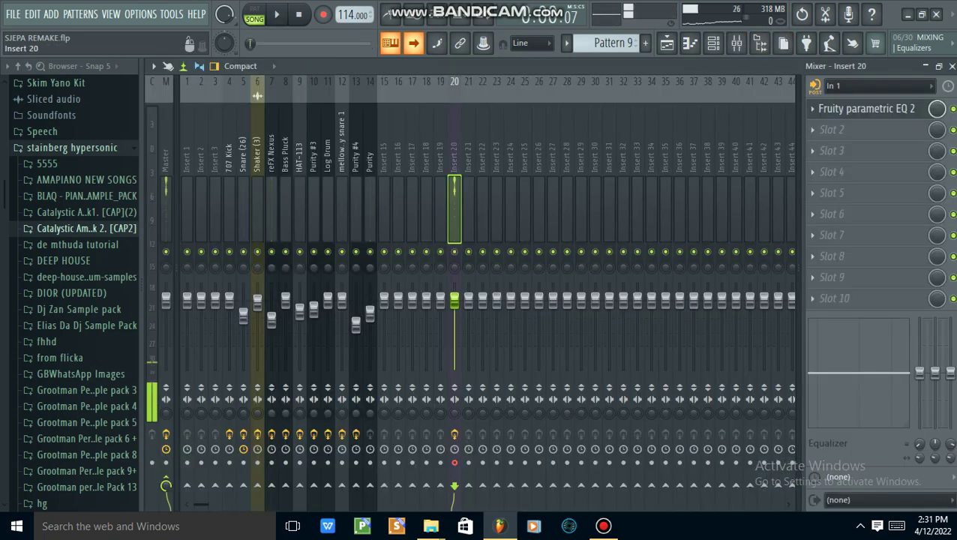
{"action": "left_click", "coordinate": [667, 43]}
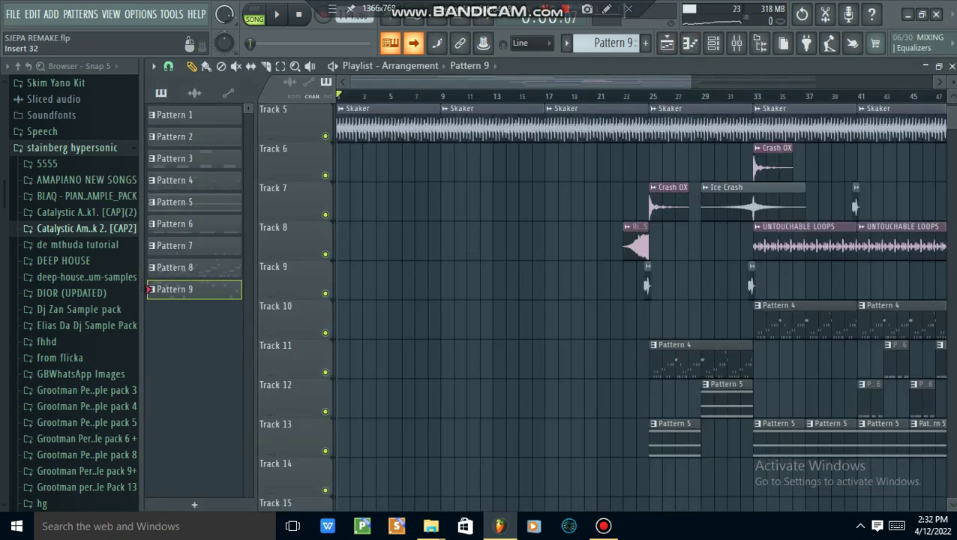
{"action": "double_click", "coordinate": [195, 115]}
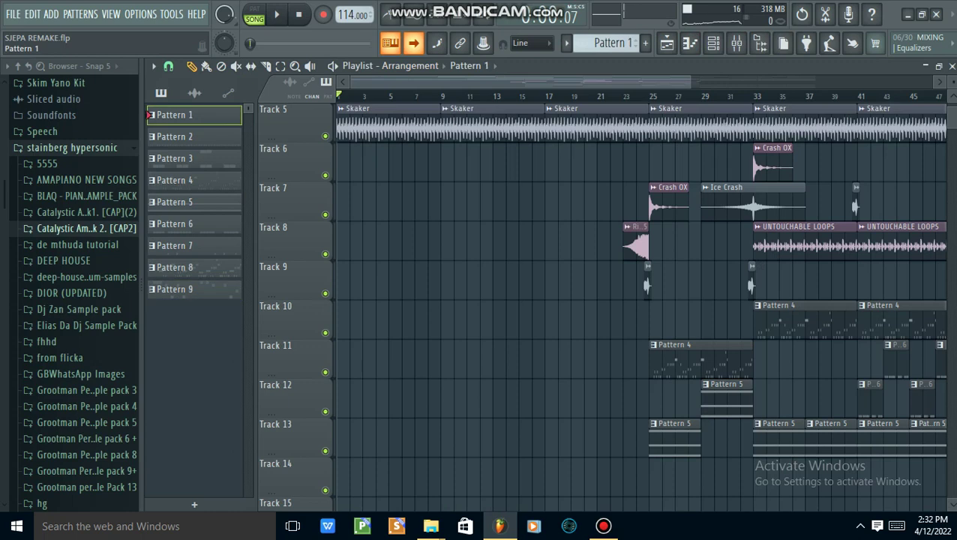
{"action": "left_click", "coordinate": [714, 42]}
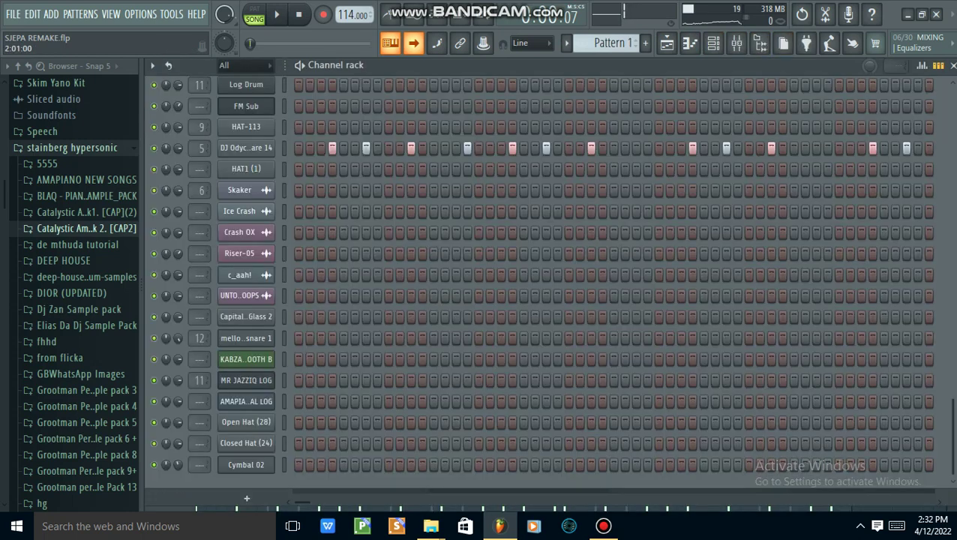
{"action": "scroll", "coordinate": [366, 278], "scroll_direction": "up", "scroll_amount": 5}
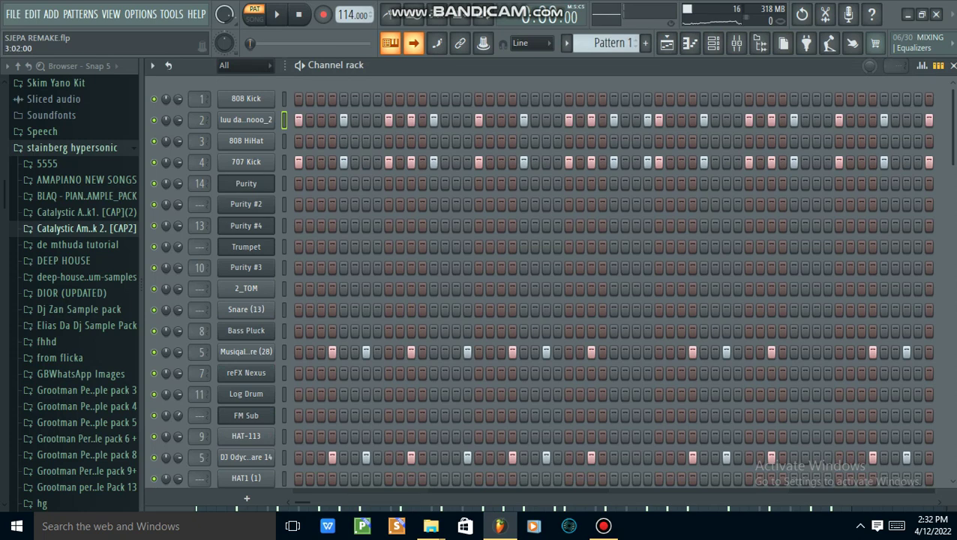
- Play Pattern 1 while checking its channels and their mixer levels, and stop playback
{"action": "key", "text": "space"}
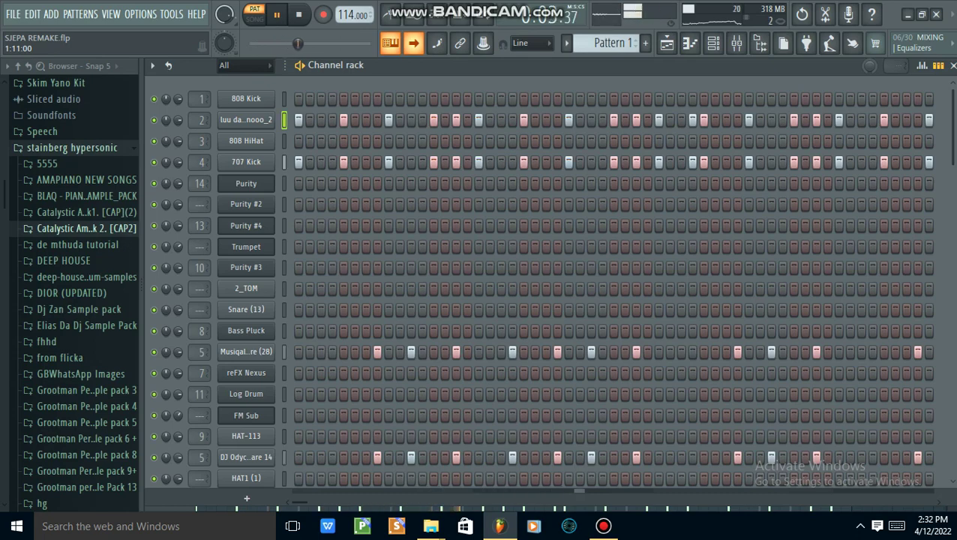
{"action": "key", "text": "alt+F8"}
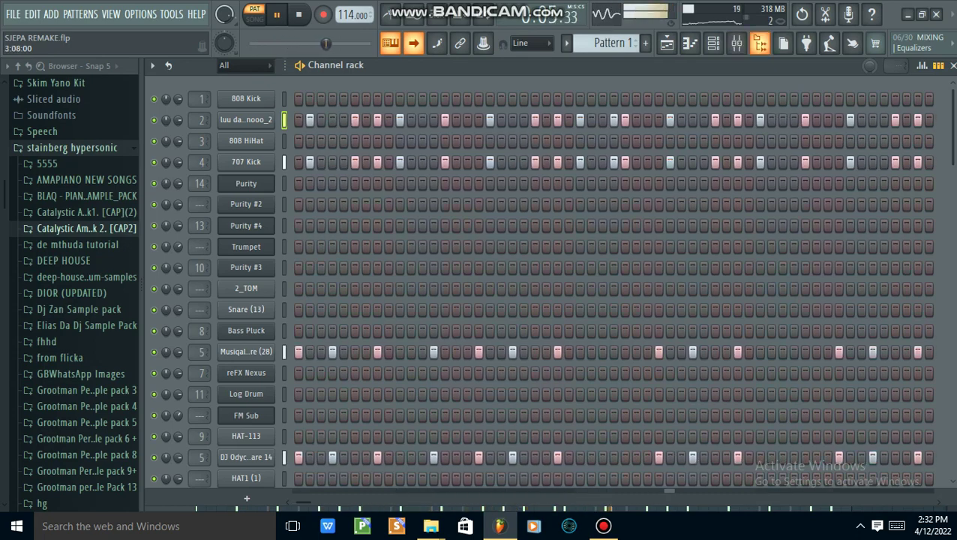
{"action": "key", "text": "F9"}
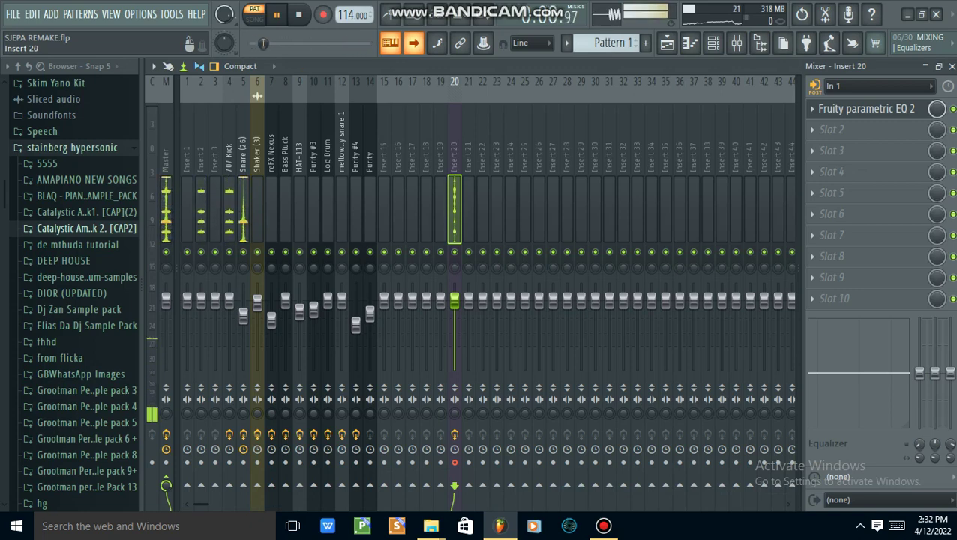
{"action": "key", "text": "F6"}
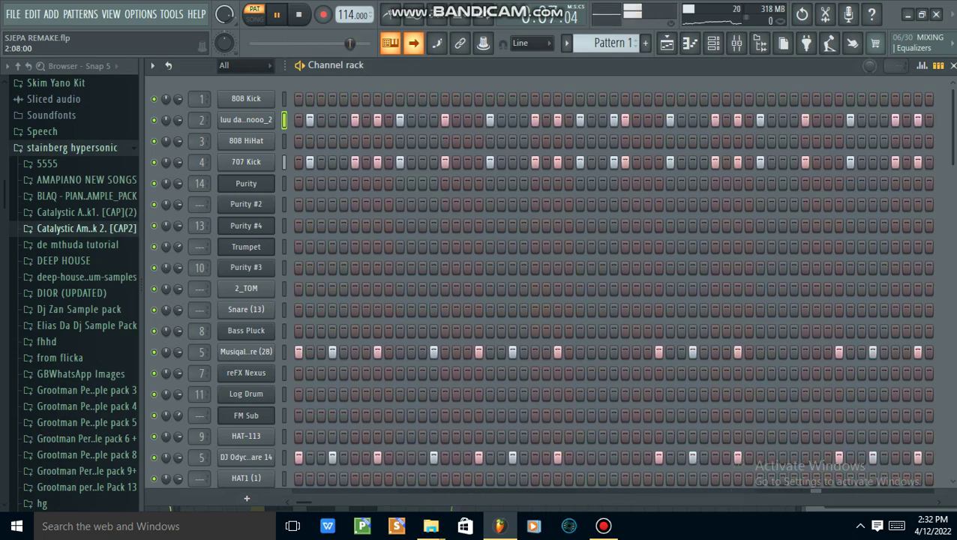
{"action": "key", "text": "F9"}
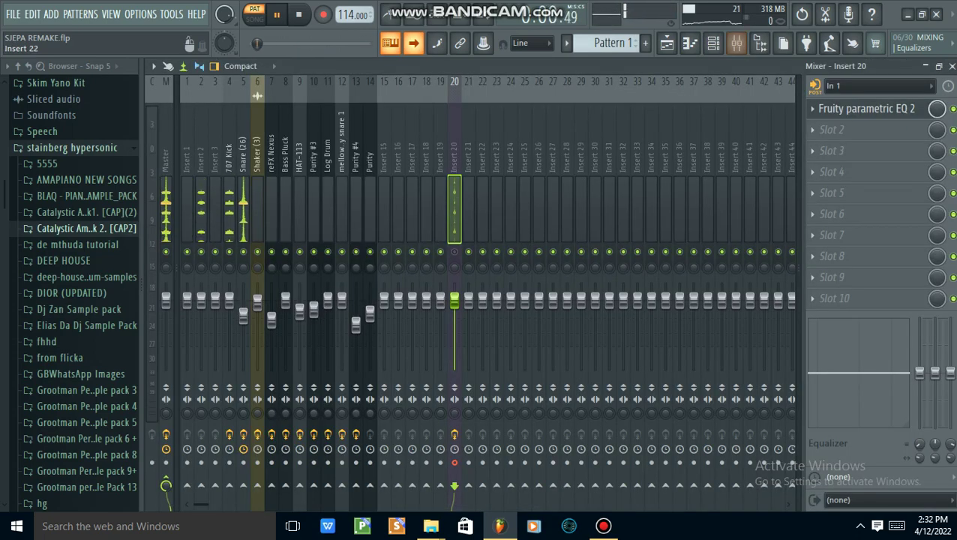
{"action": "key", "text": "space"}
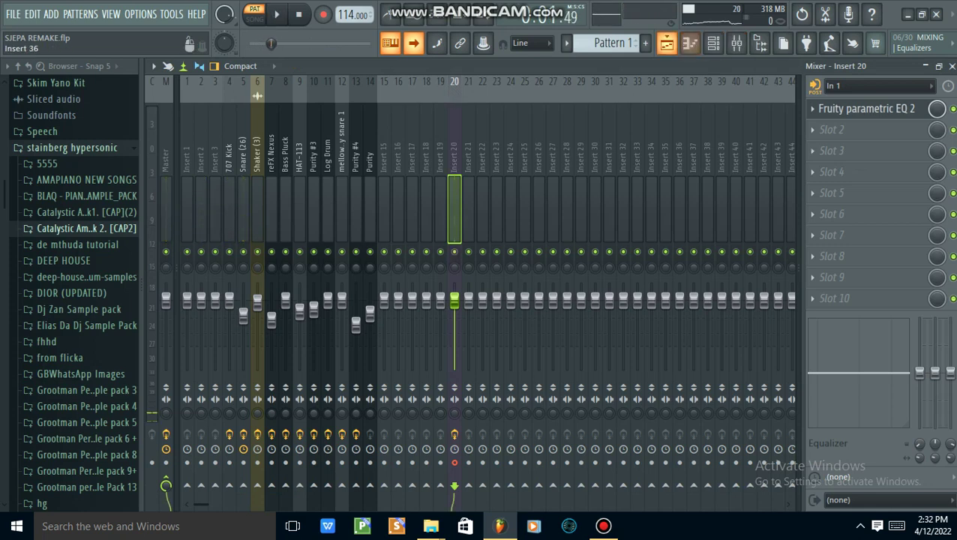
- Solo the luu da dj - pianooo_2 channel in the Channel rack and check its sampler settings
{"action": "key", "text": "F5"}
{"action": "key", "text": "F6"}
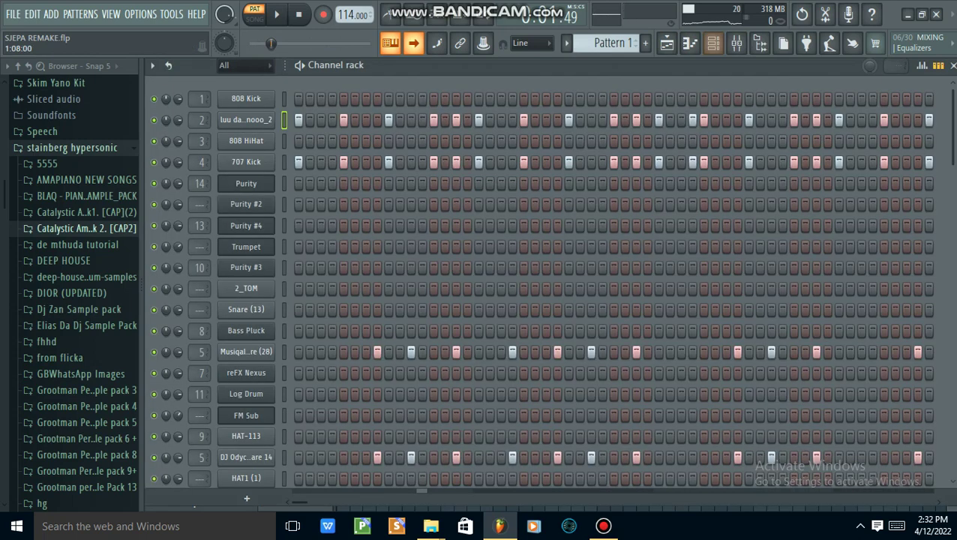
{"action": "right_click", "coordinate": [154, 120]}
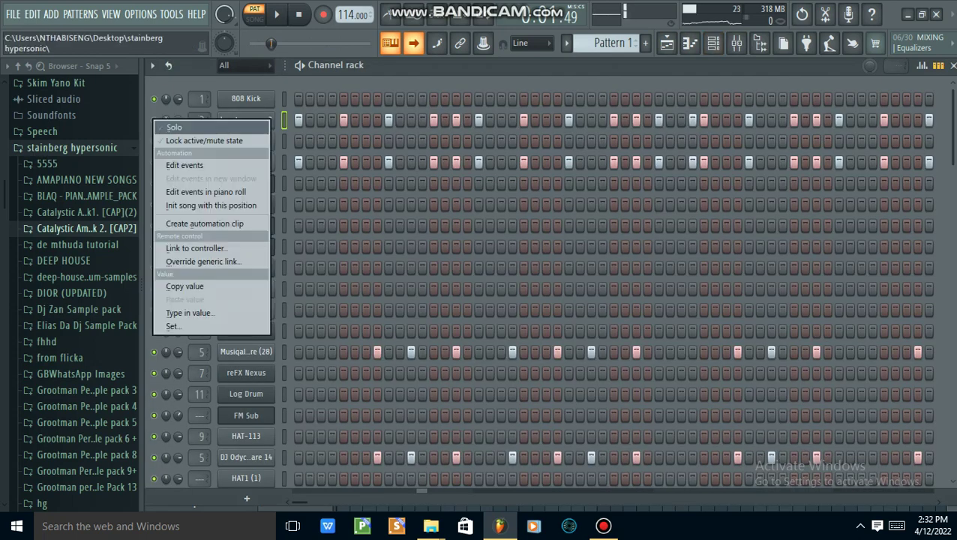
{"action": "left_click", "coordinate": [172, 128]}
{"action": "left_click", "coordinate": [246, 120]}
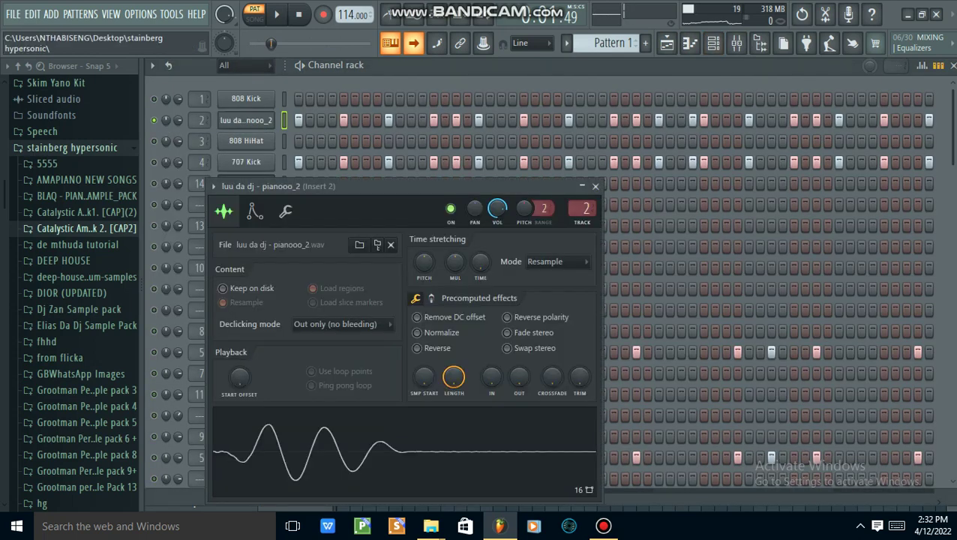
{"action": "left_click_drag", "start_coordinate": [405, 186], "coordinate": [467, 154]}
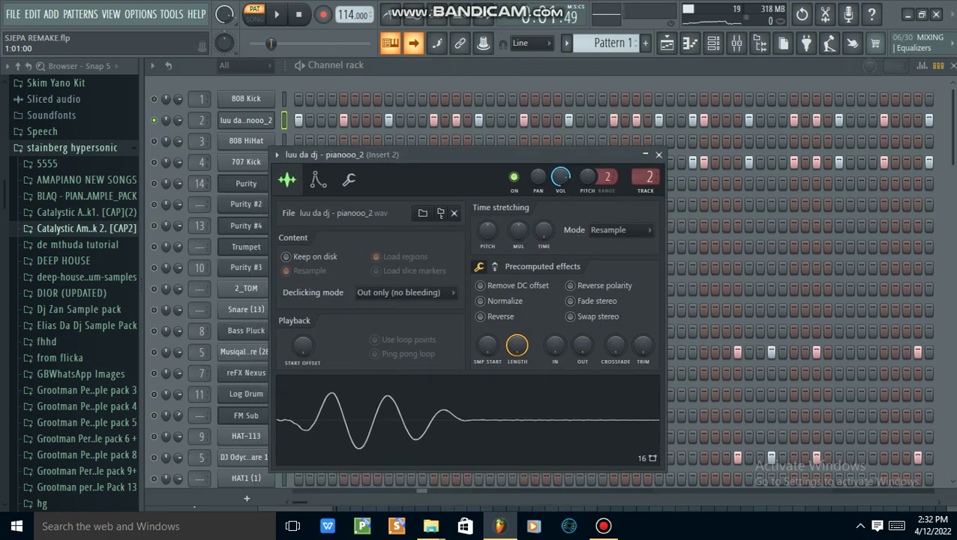
{"action": "left_click", "coordinate": [658, 154]}
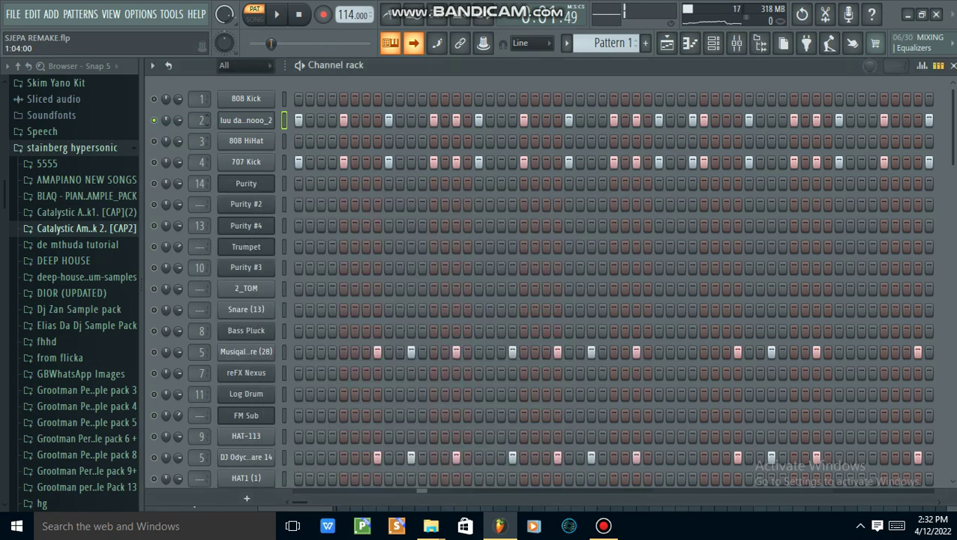
- Add Fruity Bass Boost to mixer insert 2 and play the soloed luu da dj - pianooo_2 channel briefly
{"action": "key", "text": "F9"}
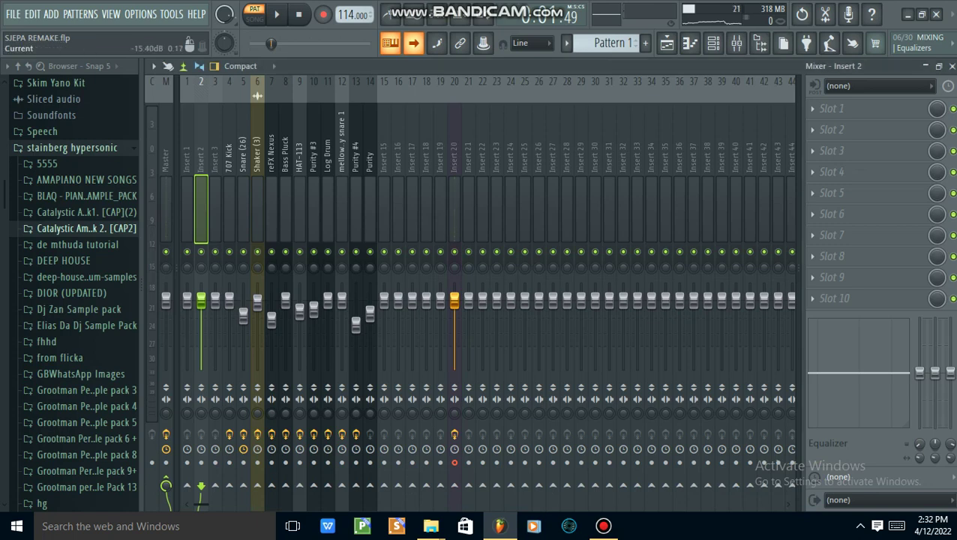
{"action": "left_click", "coordinate": [831, 108]}
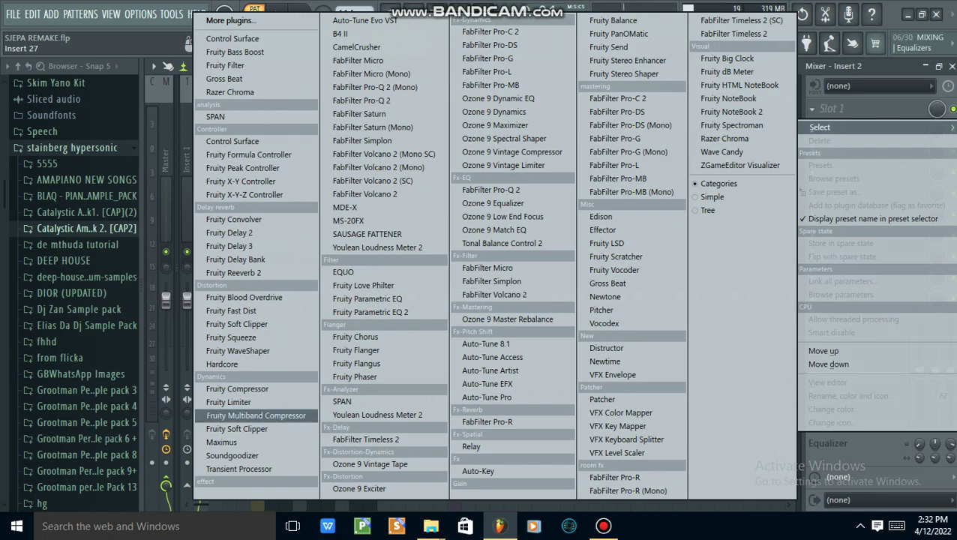
{"action": "left_click", "coordinate": [234, 52]}
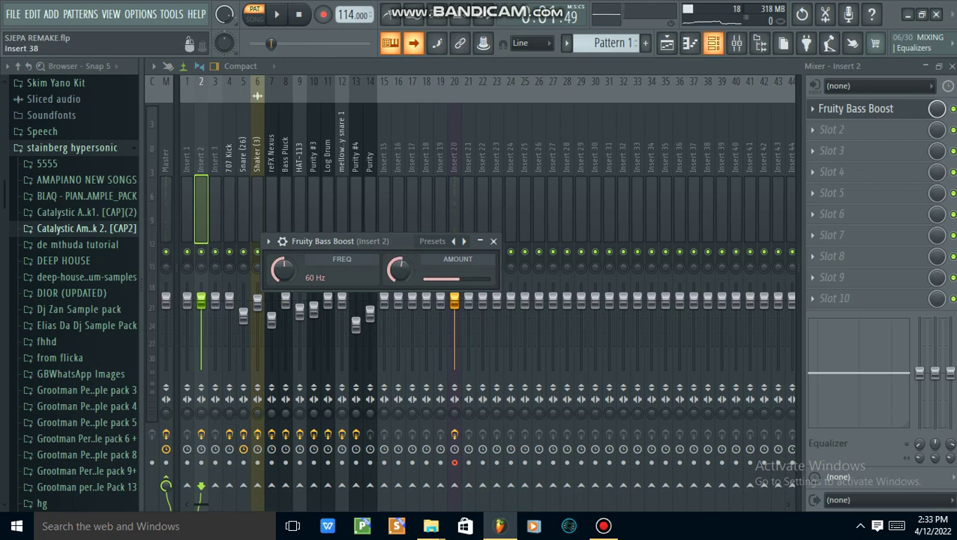
{"action": "key", "text": "F6"}
{"action": "key", "text": "space"}
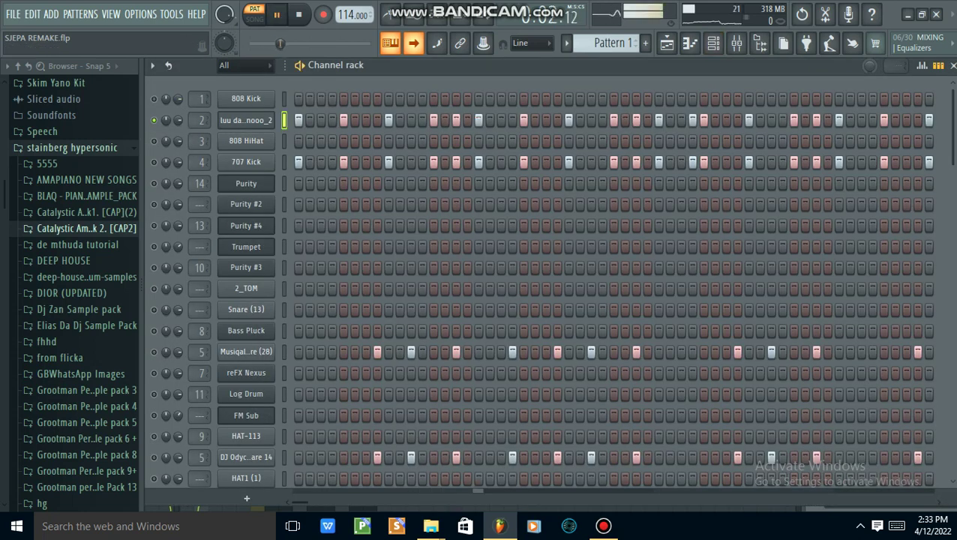
{"action": "key", "text": "space"}
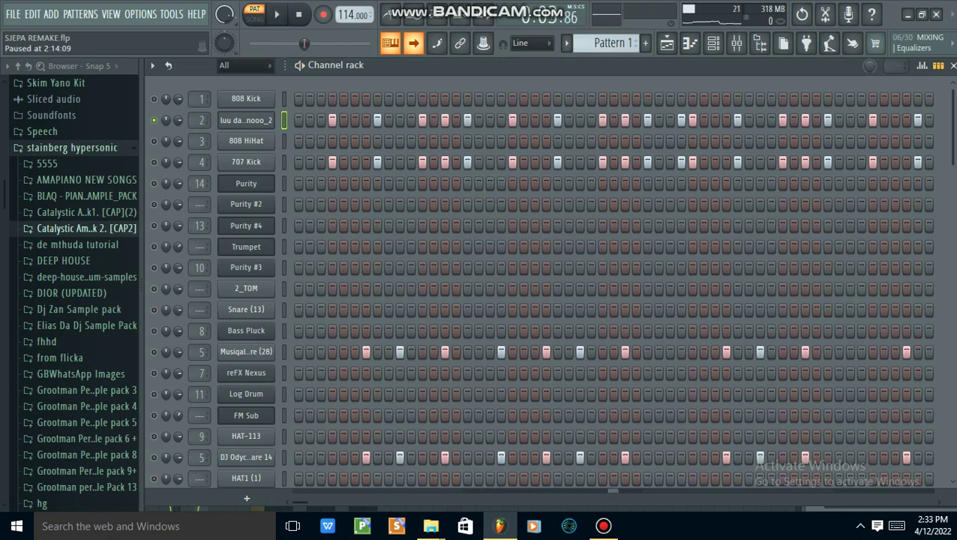
- Check the sampler settings of the 707 Kick channel, solo it, and play it briefly
{"action": "left_click_drag", "start_coordinate": [300, 502], "coordinate": [297, 502]}
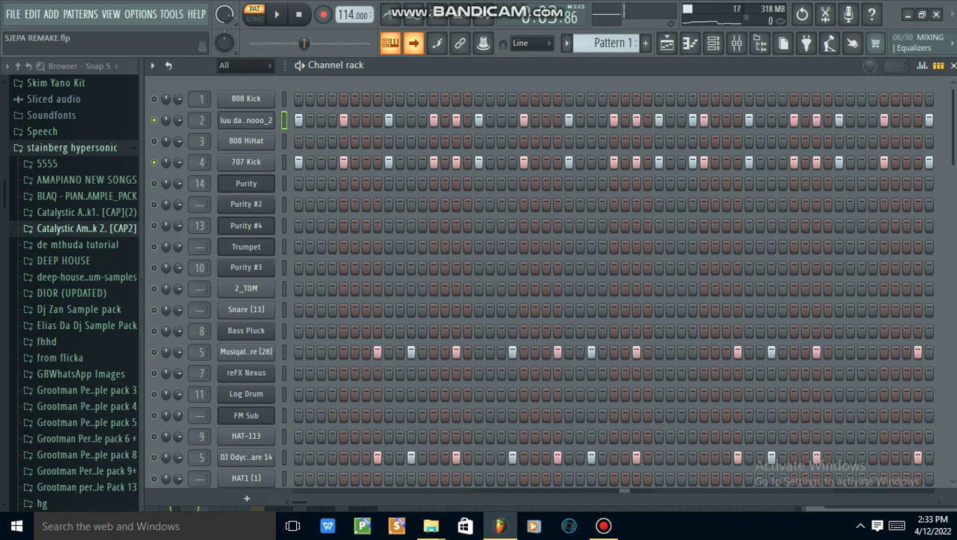
{"action": "left_click", "coordinate": [246, 163]}
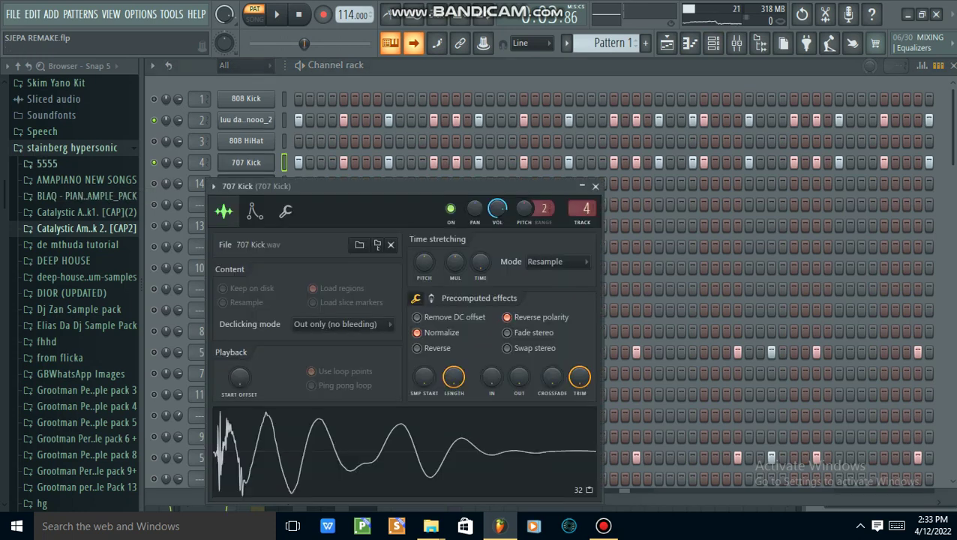
{"action": "right_click", "coordinate": [154, 163]}
{"action": "left_click", "coordinate": [170, 166]}
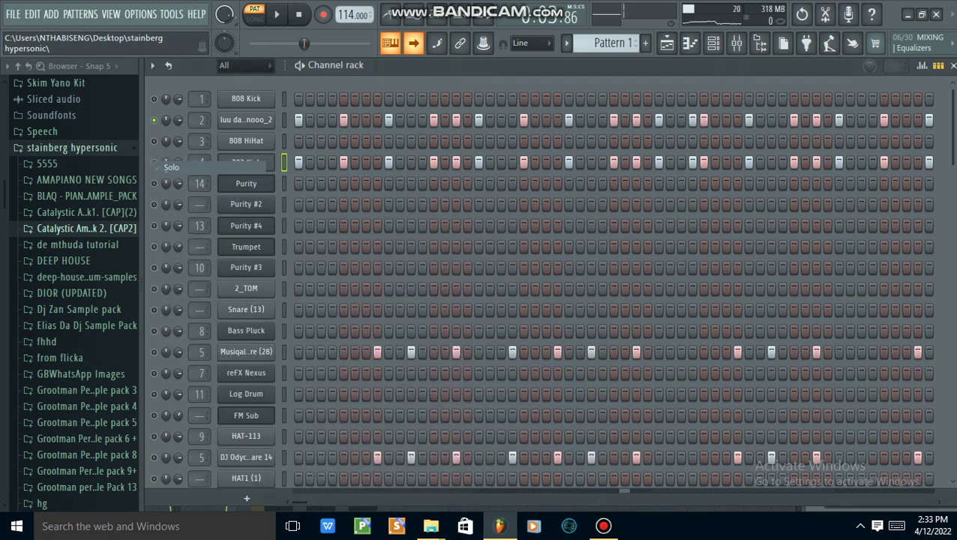
{"action": "key", "text": "space"}
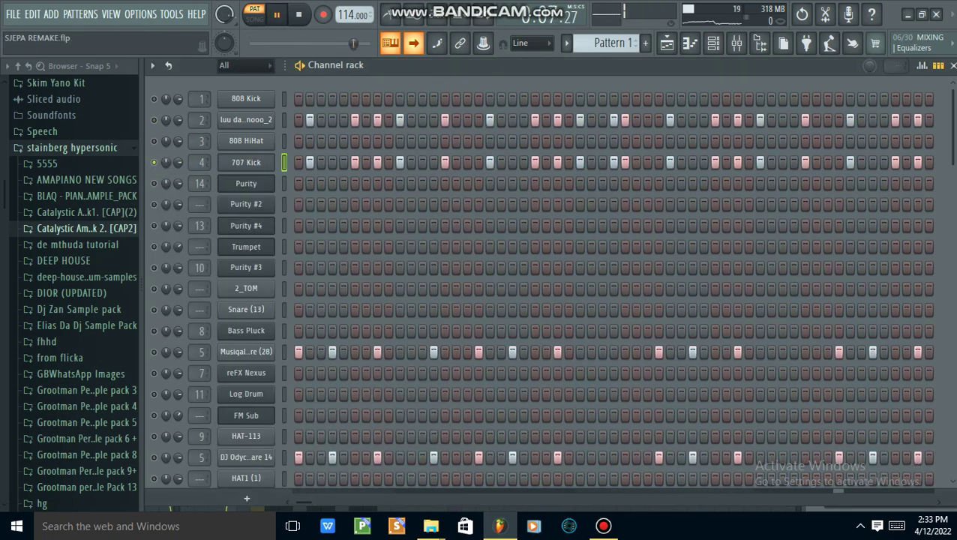
{"action": "key", "text": "space"}
- Check the sampler settings of the two snare channels, Musiqal Snare (28) and DJ Odyc..are 14
{"action": "scroll", "coordinate": [388, 289], "scroll_direction": "down", "scroll_amount": 5}
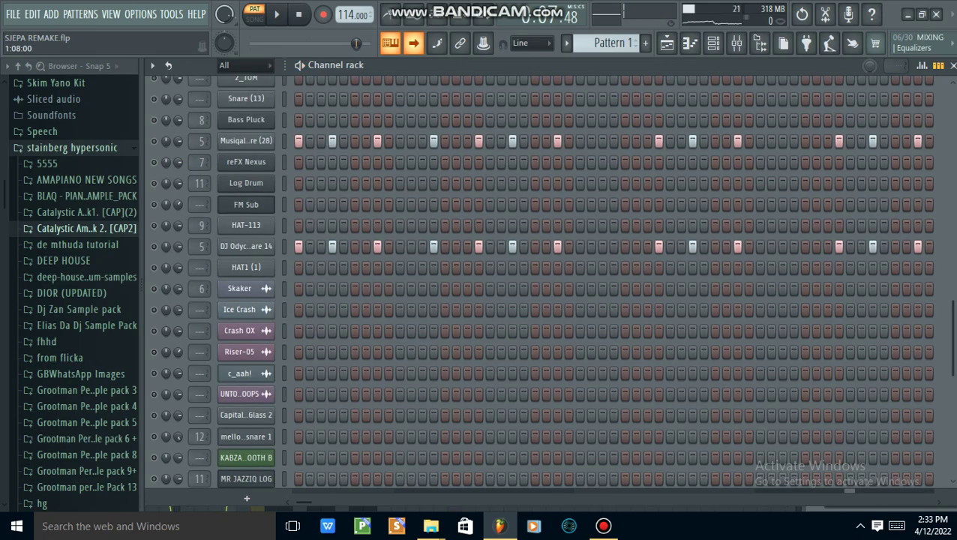
{"action": "left_click", "coordinate": [246, 141]}
{"action": "left_click_drag", "start_coordinate": [450, 241], "coordinate": [518, 237]}
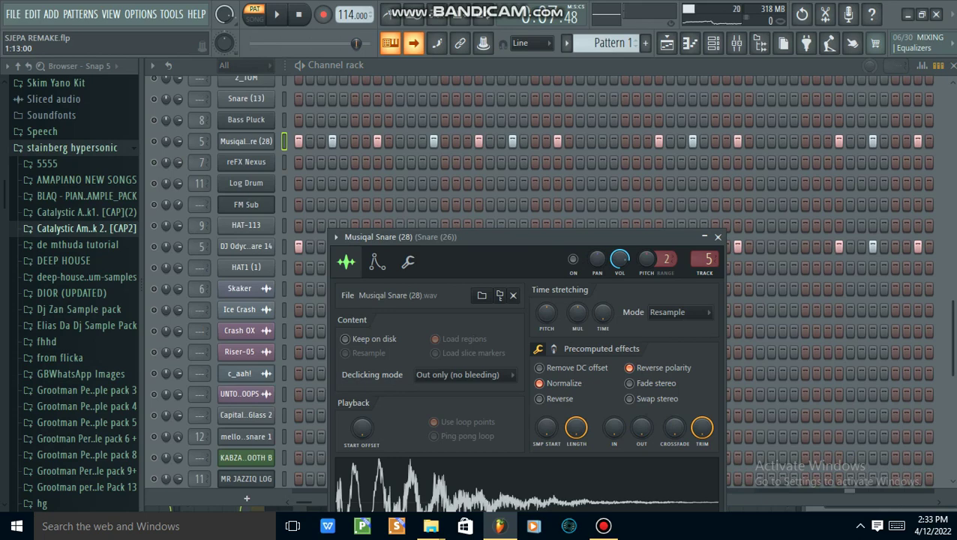
{"action": "left_click", "coordinate": [405, 193]}
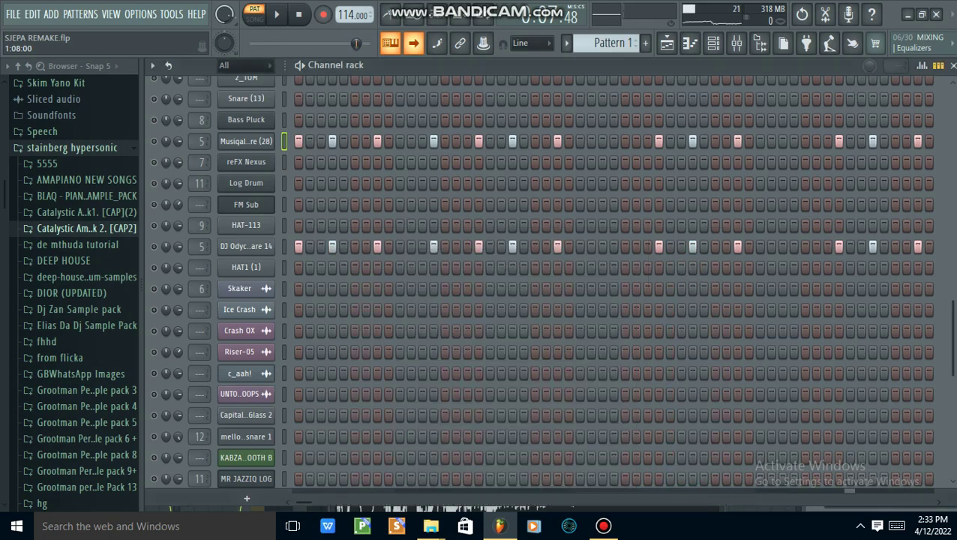
{"action": "left_click", "coordinate": [246, 246]}
{"action": "key", "text": "Escape"}
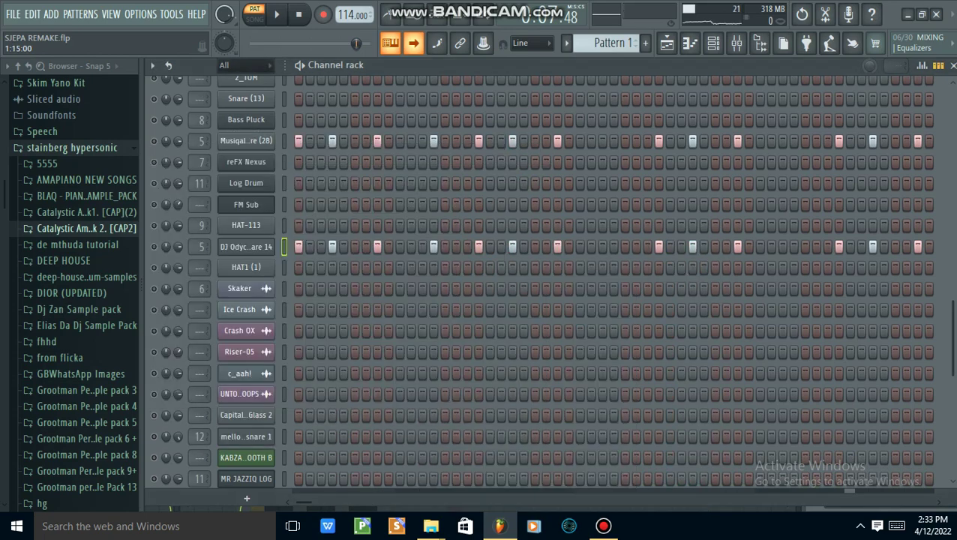
- Release the solo on the 707 Kick channel so that every channel in the Channel rack is enabled
{"action": "scroll", "coordinate": [420, 270], "scroll_direction": "down", "scroll_amount": 3}
{"action": "scroll", "coordinate": [405, 270], "scroll_direction": "up", "scroll_amount": 5}
{"action": "scroll", "coordinate": [390, 270], "scroll_direction": "down", "scroll_amount": 3}
{"action": "scroll", "coordinate": [390, 270], "scroll_direction": "up", "scroll_amount": 3}
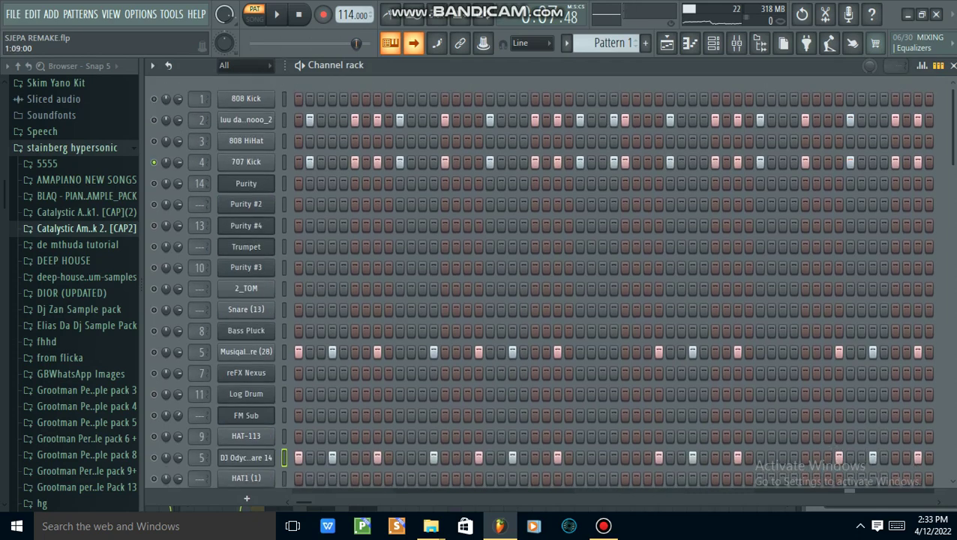
{"action": "right_click", "coordinate": [154, 163]}
{"action": "left_click", "coordinate": [173, 172]}
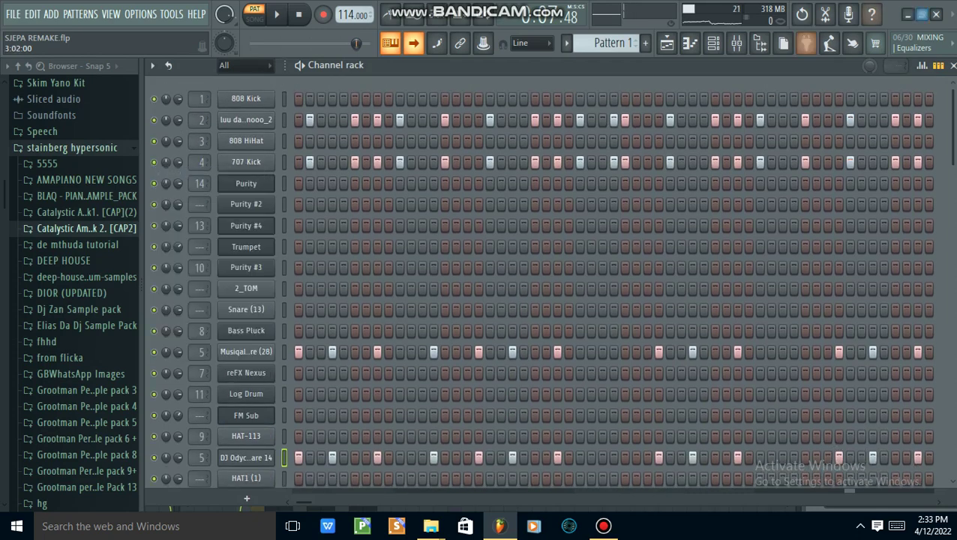
- Mute mixer insert 19 and play Pattern 1 briefly with all its channels enabled
{"action": "left_click", "coordinate": [736, 43]}
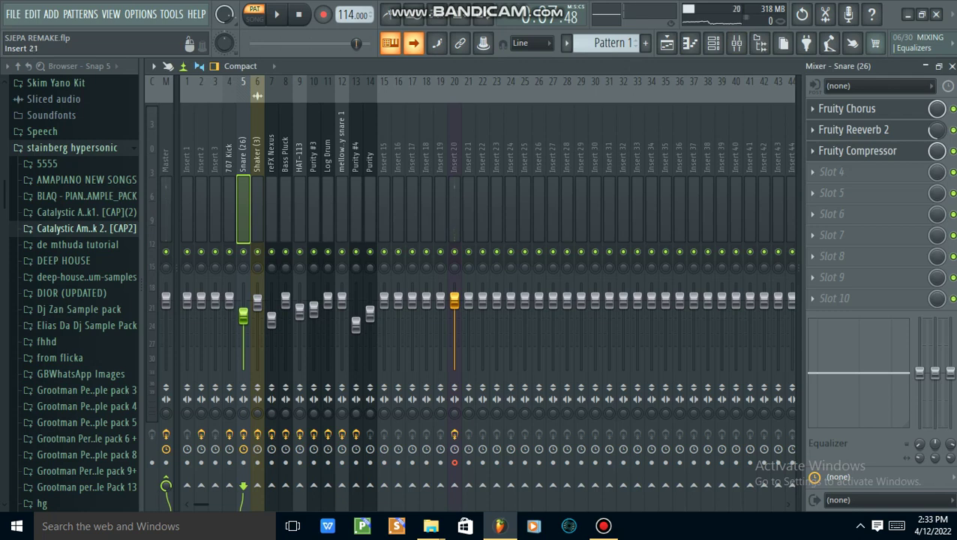
{"action": "left_click", "coordinate": [440, 252]}
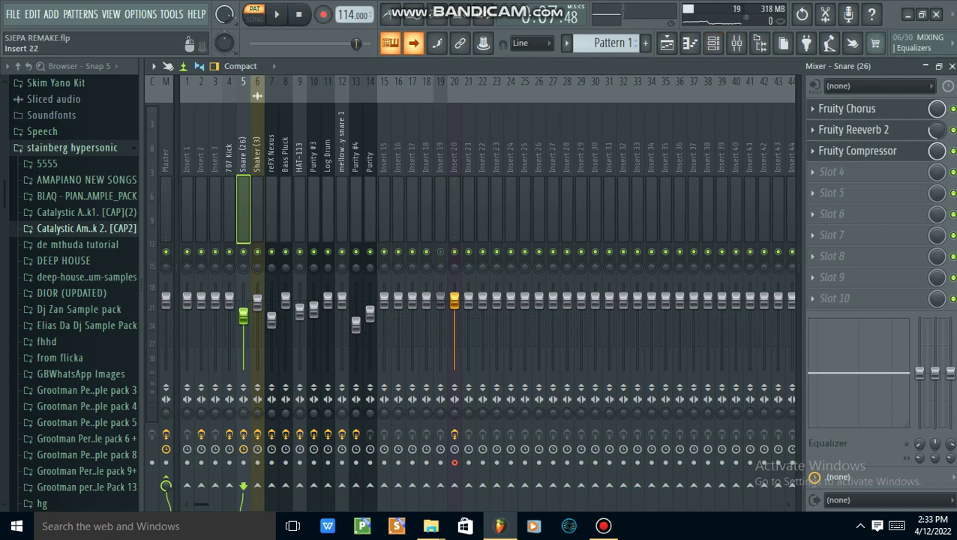
{"action": "left_click", "coordinate": [713, 44]}
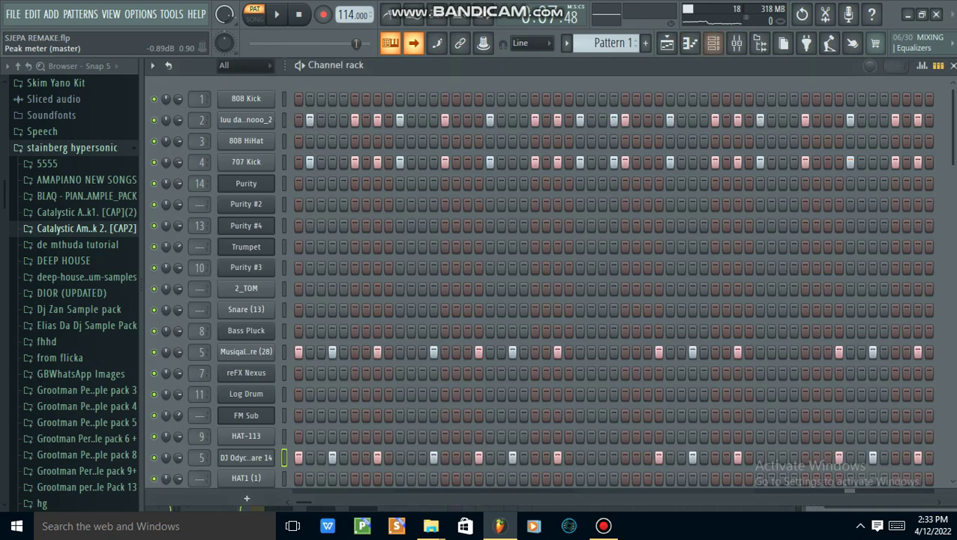
{"action": "key", "text": "space"}
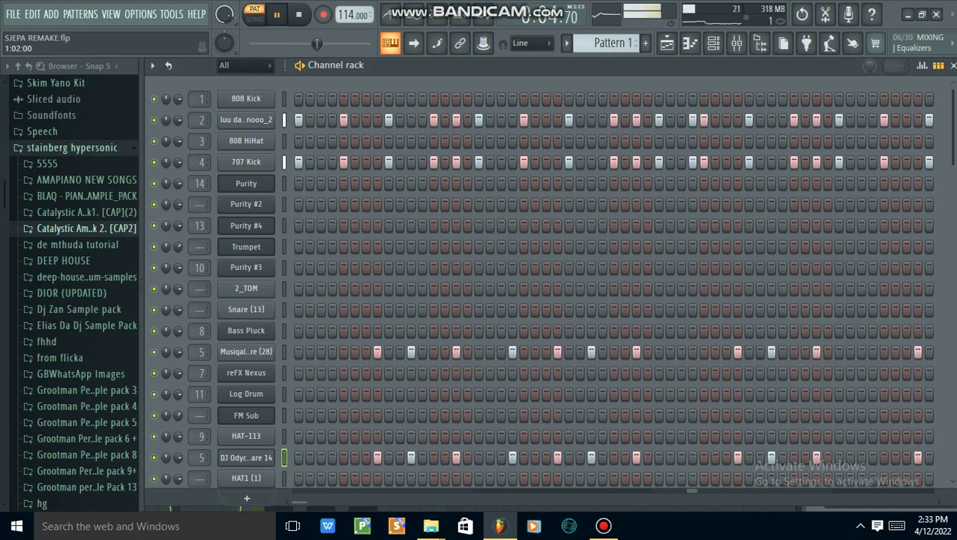
{"action": "key", "text": "space"}
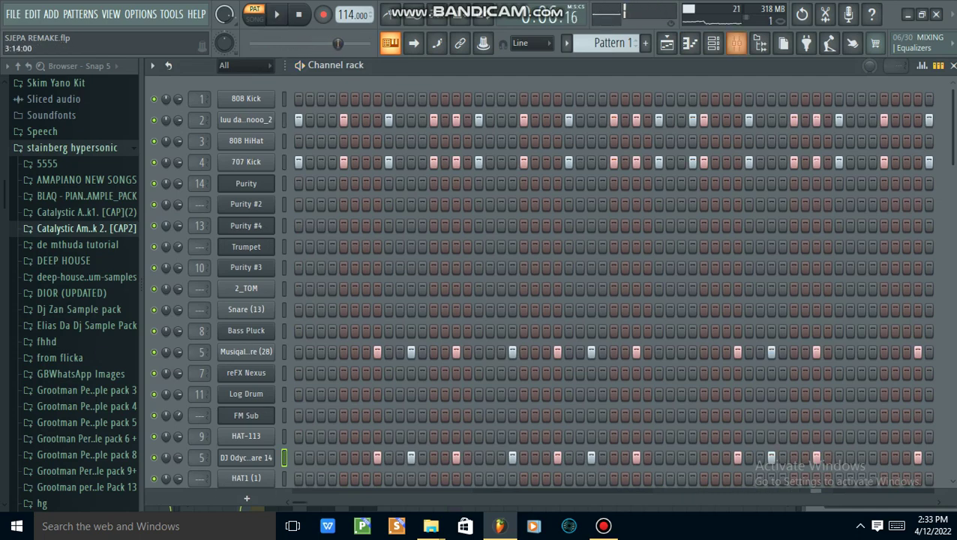
- Select Pattern 2 in the playlist and display its step sequence in the Channel rack
{"action": "left_click", "coordinate": [736, 43]}
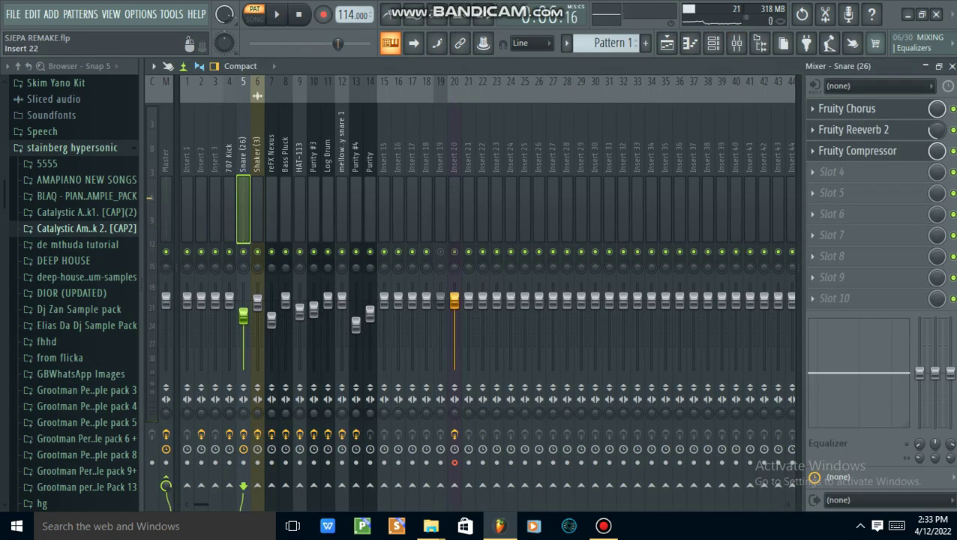
{"action": "left_click", "coordinate": [666, 43]}
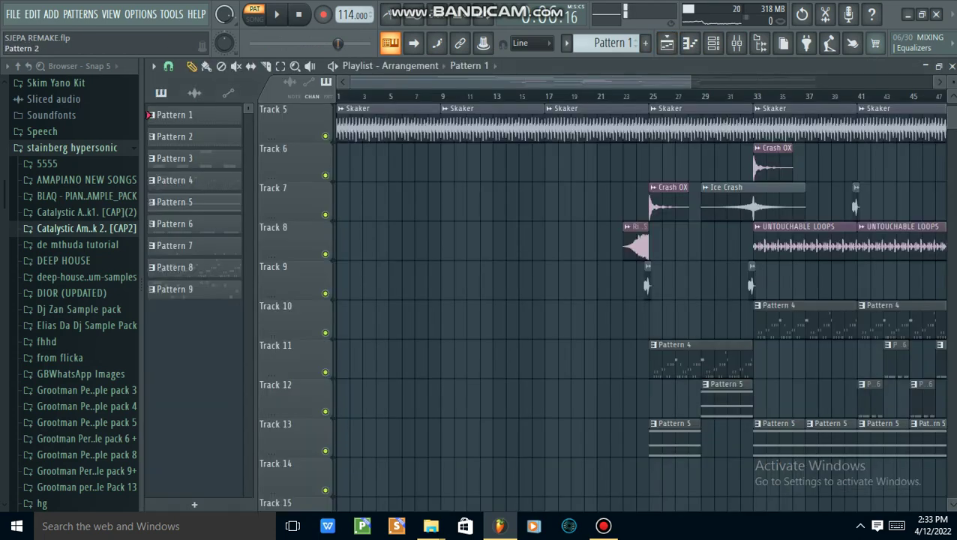
{"action": "left_click", "coordinate": [174, 136]}
{"action": "left_click", "coordinate": [713, 43]}
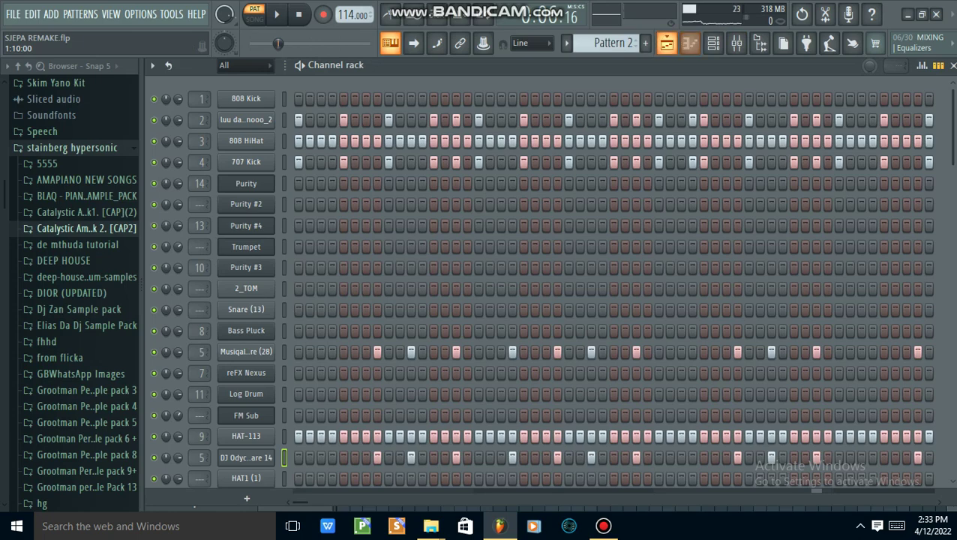
{"action": "left_click", "coordinate": [667, 43]}
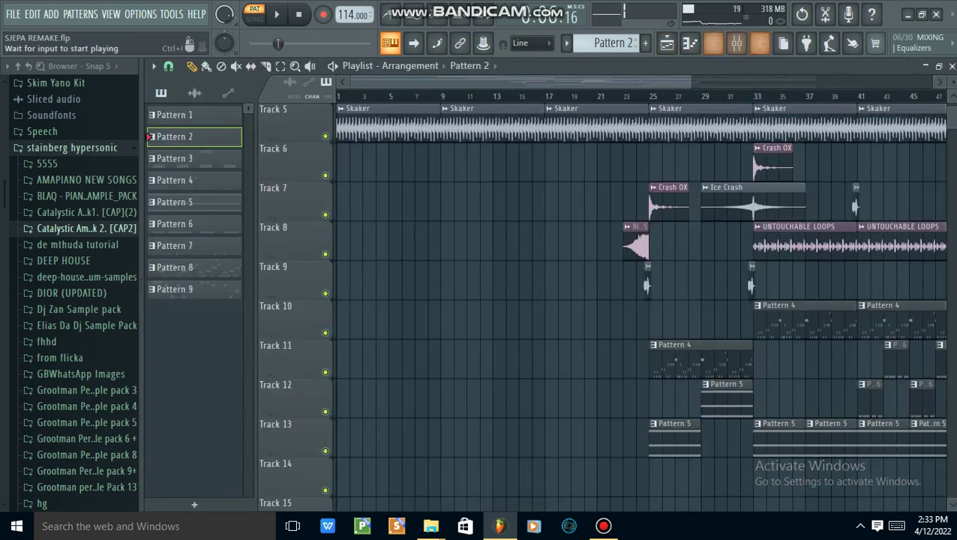
{"action": "left_click", "coordinate": [711, 44]}
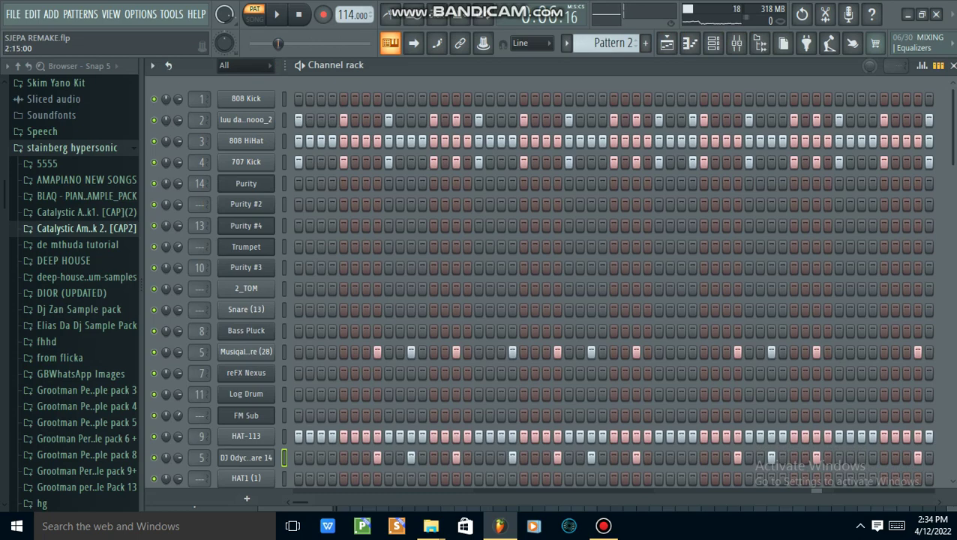
{"action": "left_click", "coordinate": [735, 43]}
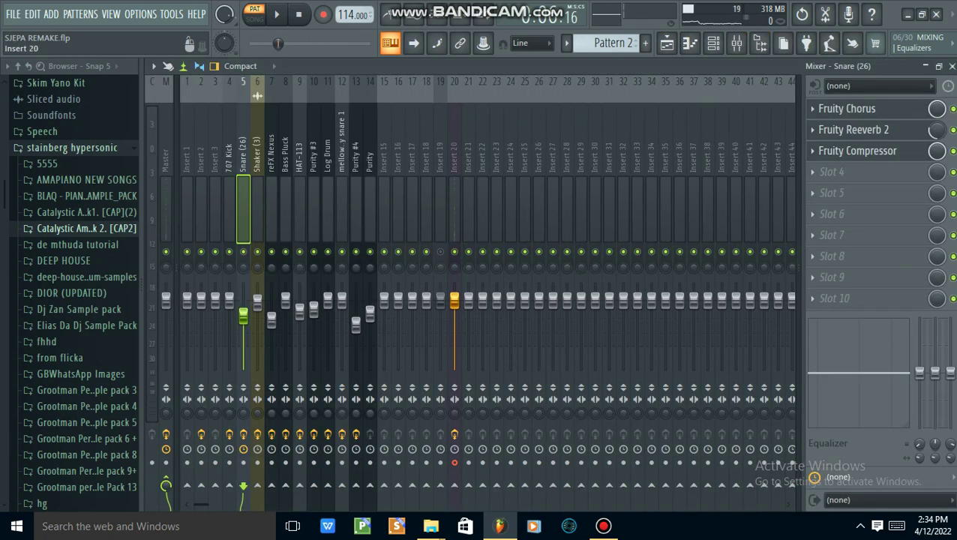
{"action": "left_click", "coordinate": [713, 42]}
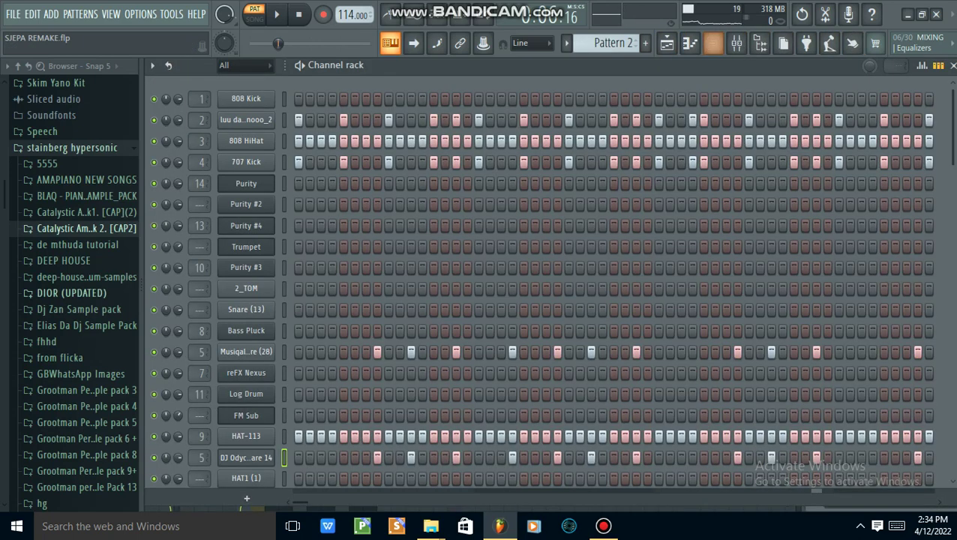
- Play Pattern 2 while looking through all its channels, and pause playback
{"action": "key", "text": "space"}
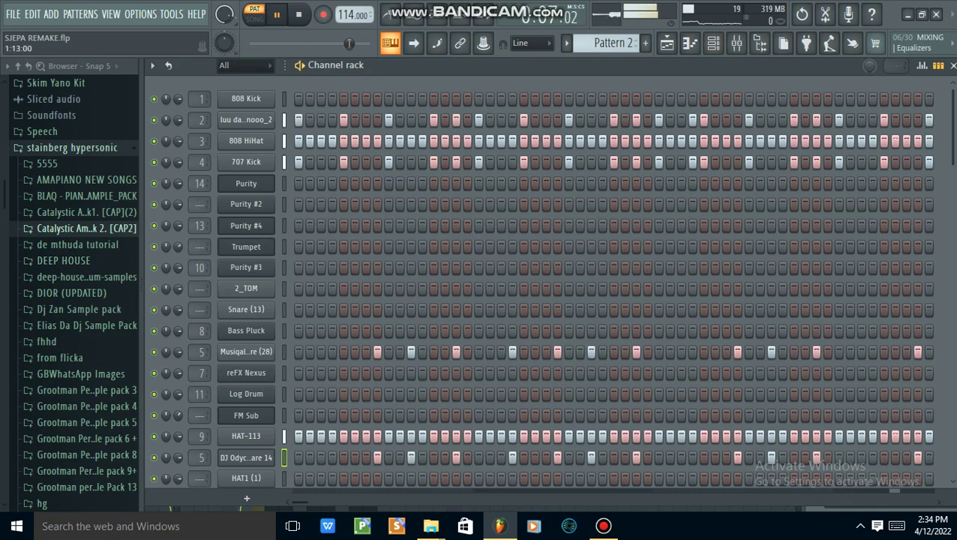
{"action": "scroll", "coordinate": [540, 285], "scroll_direction": "down", "scroll_amount": 5}
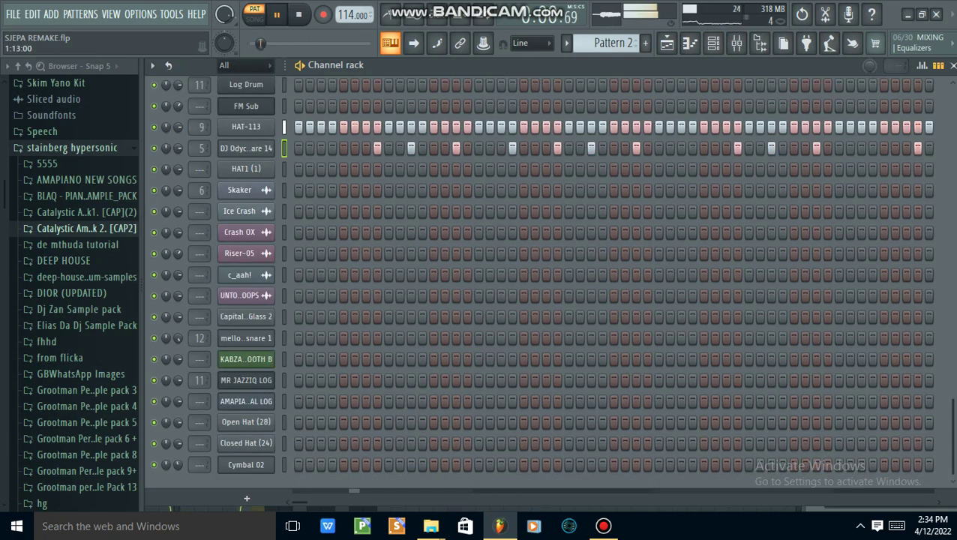
{"action": "scroll", "coordinate": [540, 285], "scroll_direction": "up", "scroll_amount": 5}
{"action": "scroll", "coordinate": [540, 285], "scroll_direction": "up", "scroll_amount": 2}
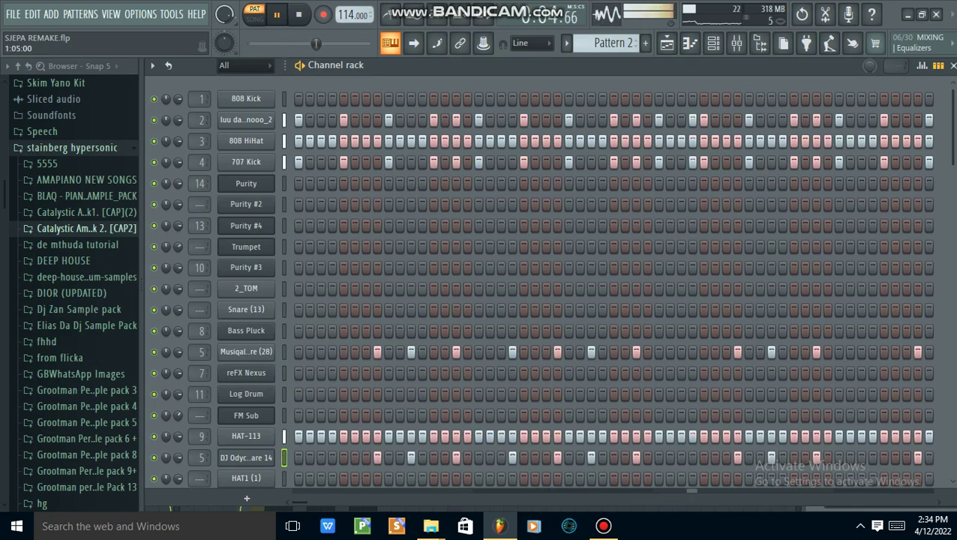
{"action": "key", "text": "space"}
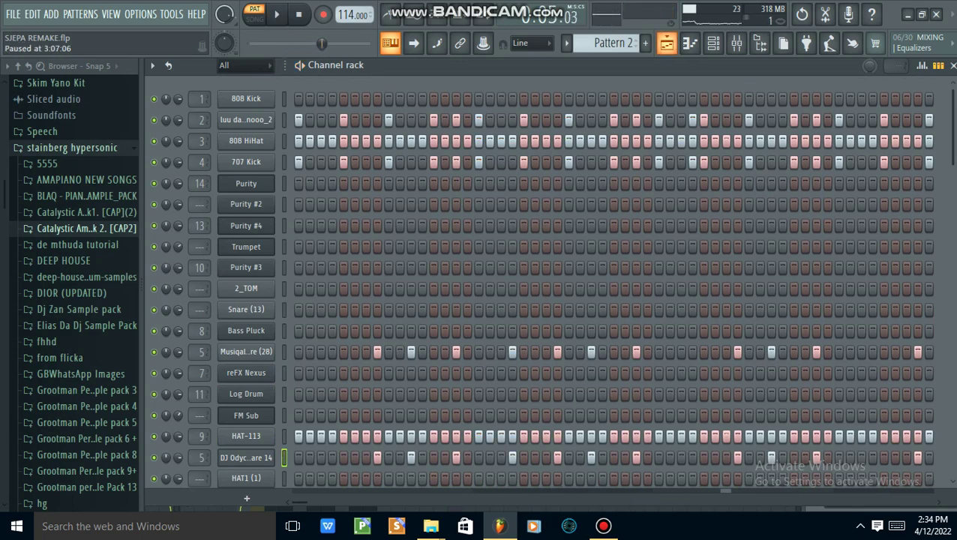
- Select Pattern 3 in the playlist and display its reFX Nexus notes in the Channel rack
{"action": "key", "text": "F5"}
{"action": "left_click", "coordinate": [151, 159]}
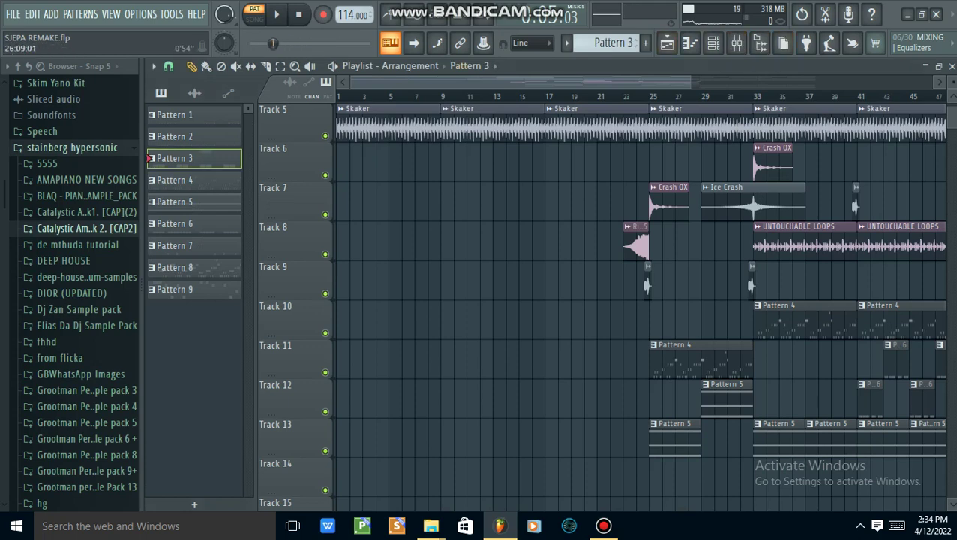
{"action": "left_click", "coordinate": [736, 42]}
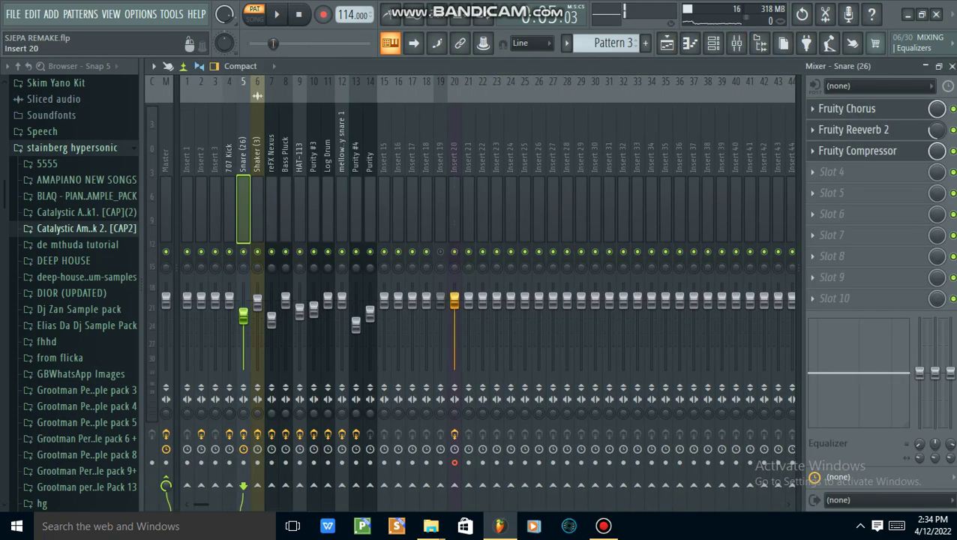
{"action": "left_click", "coordinate": [666, 43]}
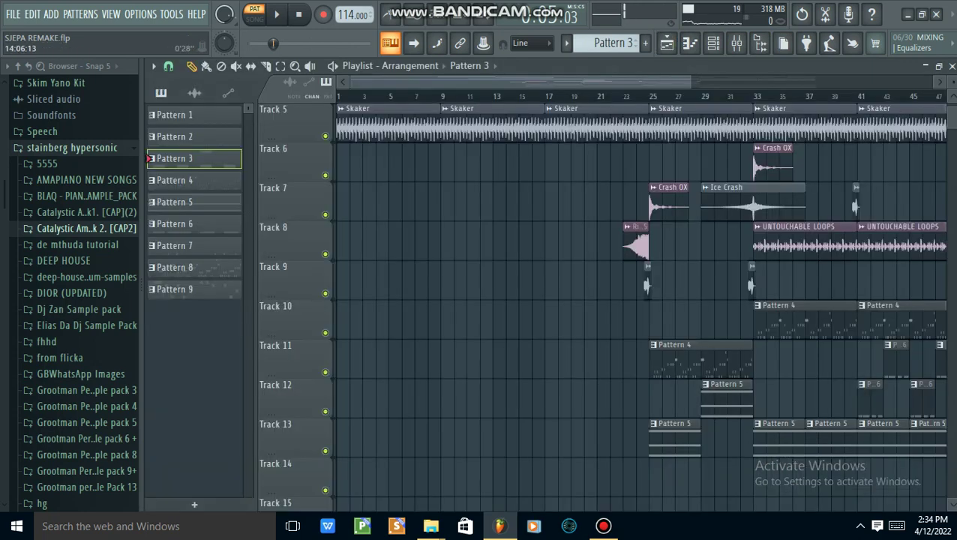
{"action": "left_click", "coordinate": [713, 43]}
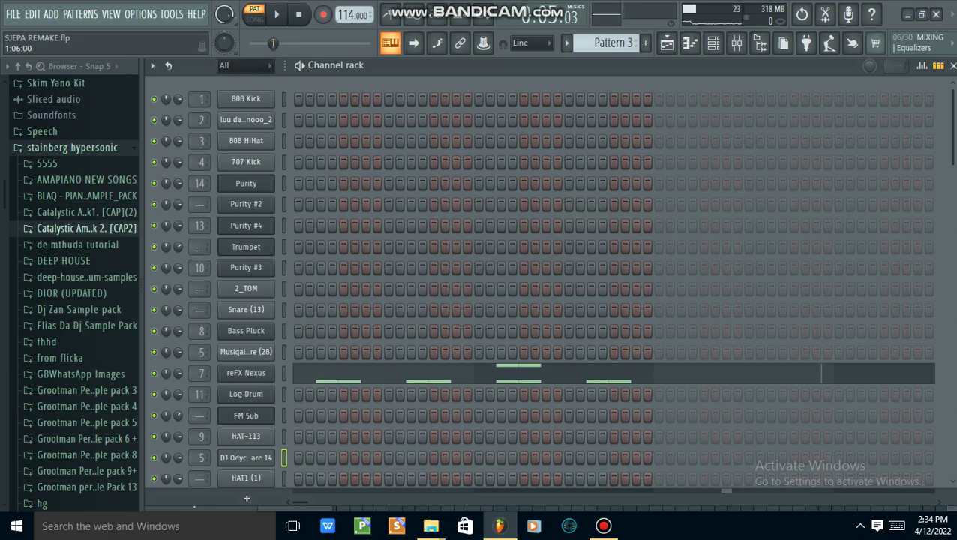
- Show the reFX Nexus channel's CL Orchester and Choir preset, and display its insert in the mixer
{"action": "left_click", "coordinate": [246, 373]}
{"action": "left_click_drag", "start_coordinate": [318, 168], "coordinate": [532, 84]}
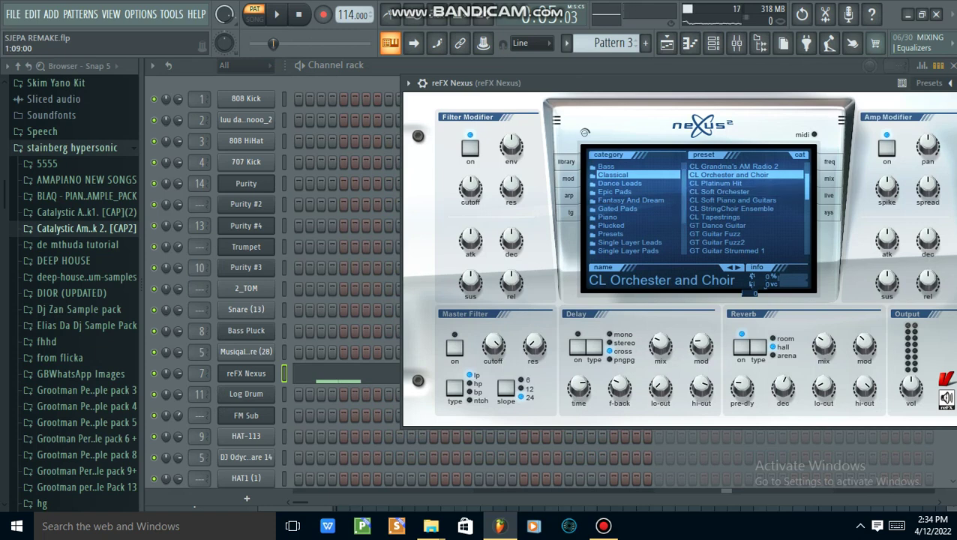
{"action": "left_click", "coordinate": [246, 373]}
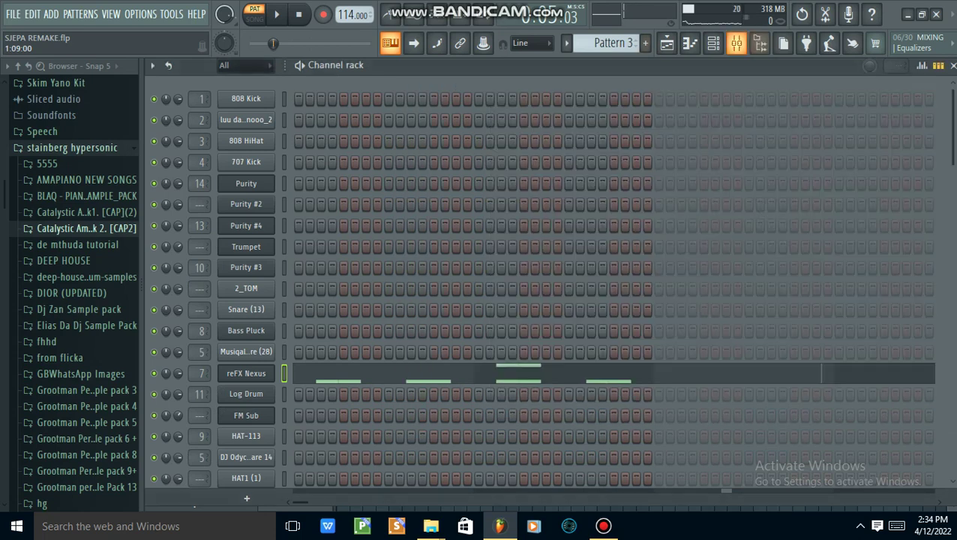
{"action": "left_click", "coordinate": [736, 43]}
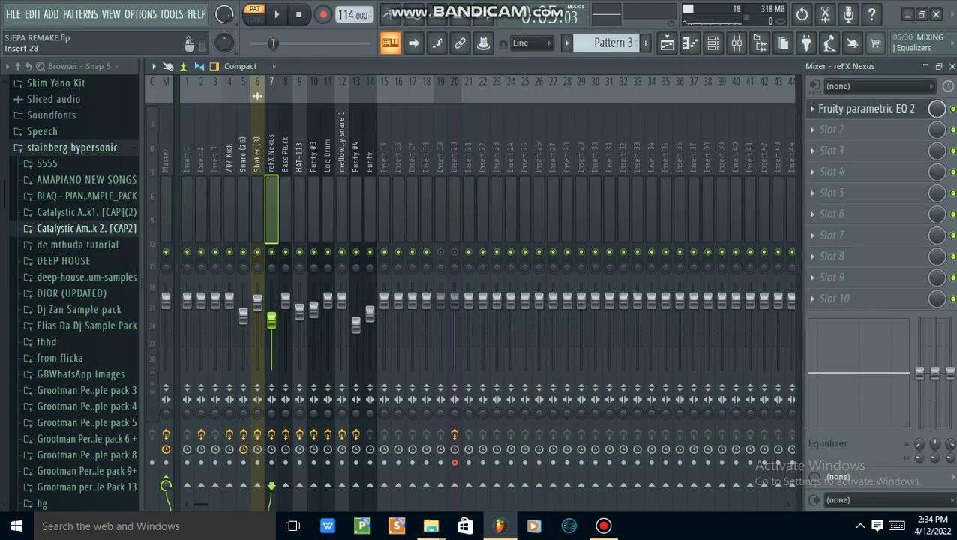
- Play Pattern 3, examine the Fruity parametric EQ 2 on the reFX Nexus mixer insert, and pause playback
{"action": "left_click", "coordinate": [713, 43]}
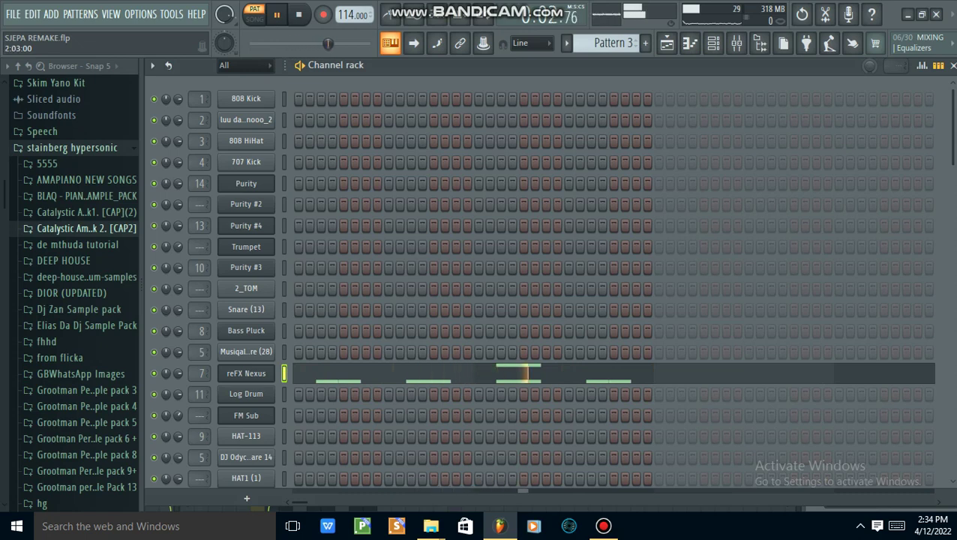
{"action": "key", "text": "F9"}
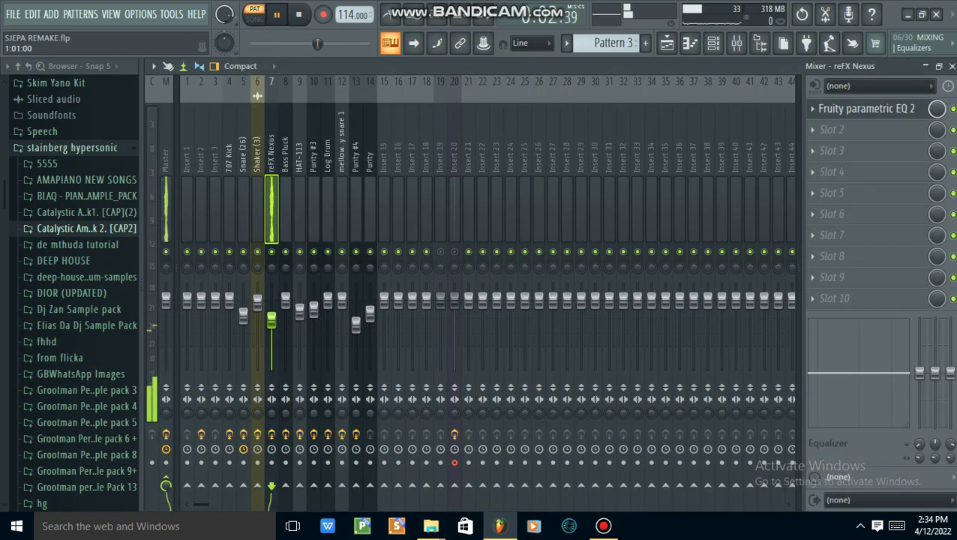
{"action": "left_click", "coordinate": [866, 108]}
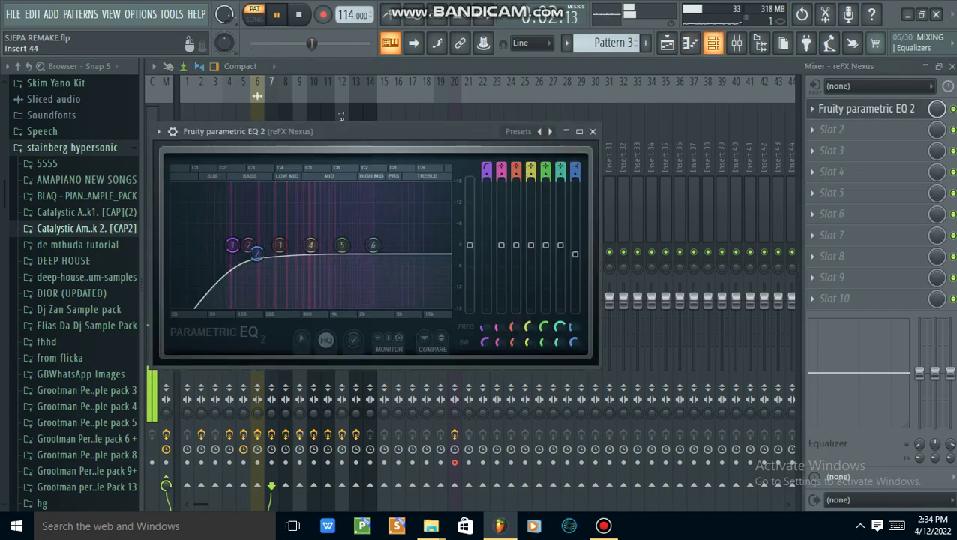
{"action": "left_click", "coordinate": [713, 42]}
{"action": "key", "text": "space"}
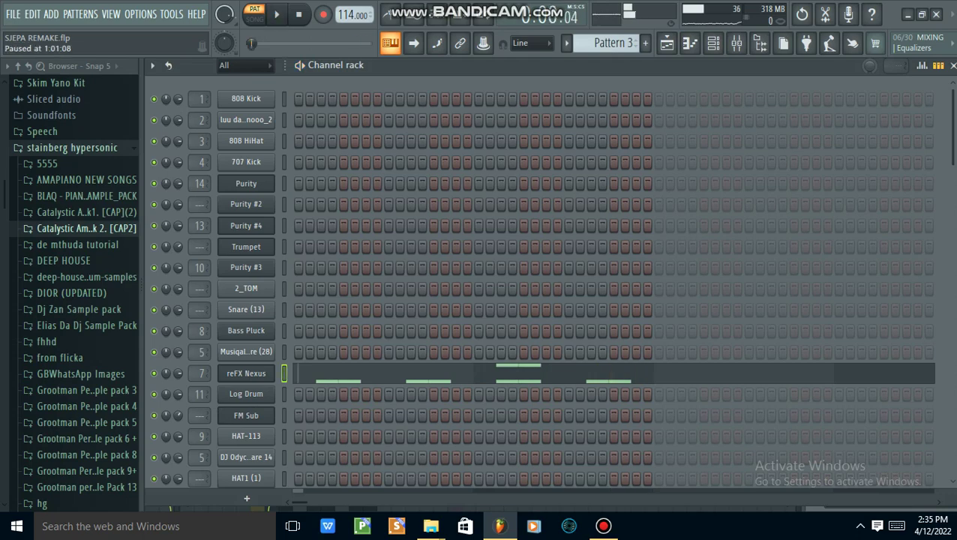
{"action": "left_click", "coordinate": [737, 42]}
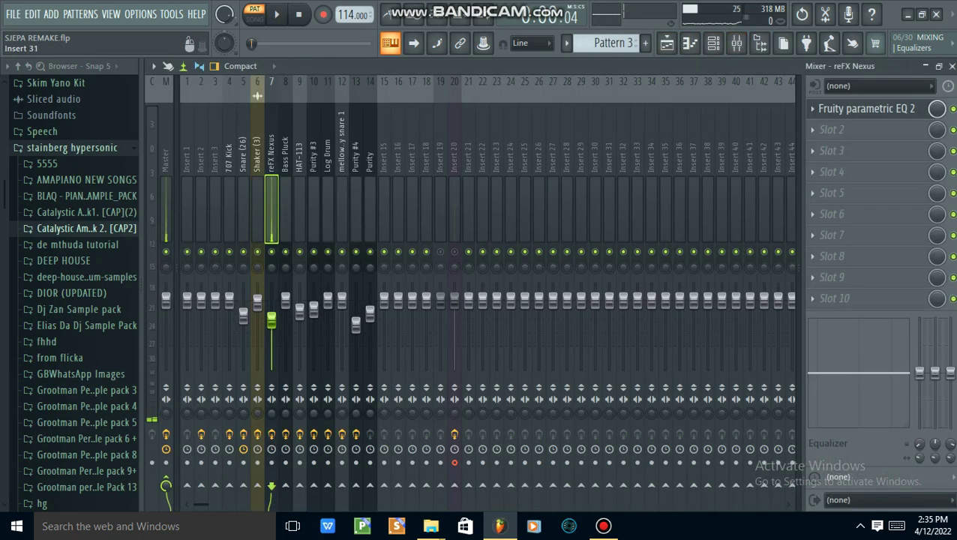
- Select Pattern 4 in the playlist and display its Bass Pluck notes in the Channel rack
{"action": "key", "text": "F5"}
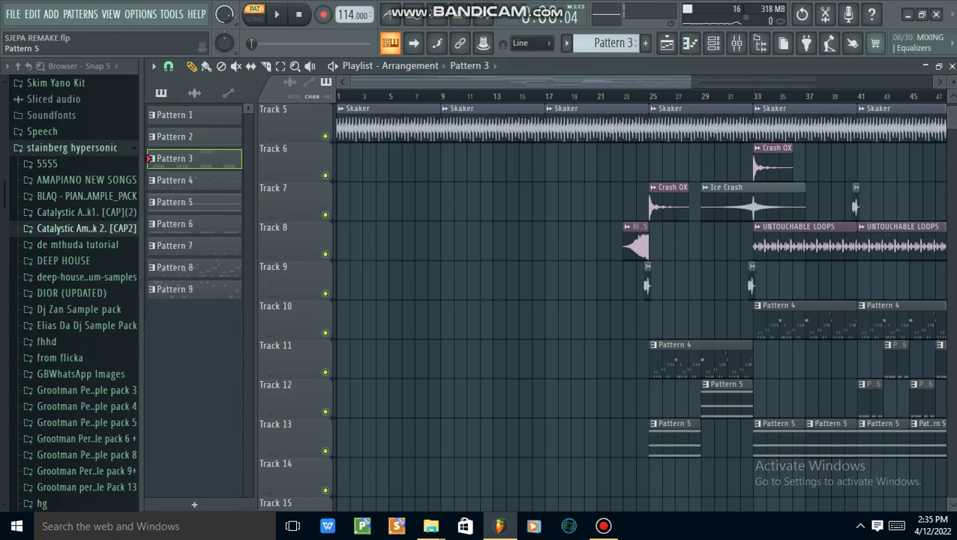
{"action": "left_click", "coordinate": [193, 181]}
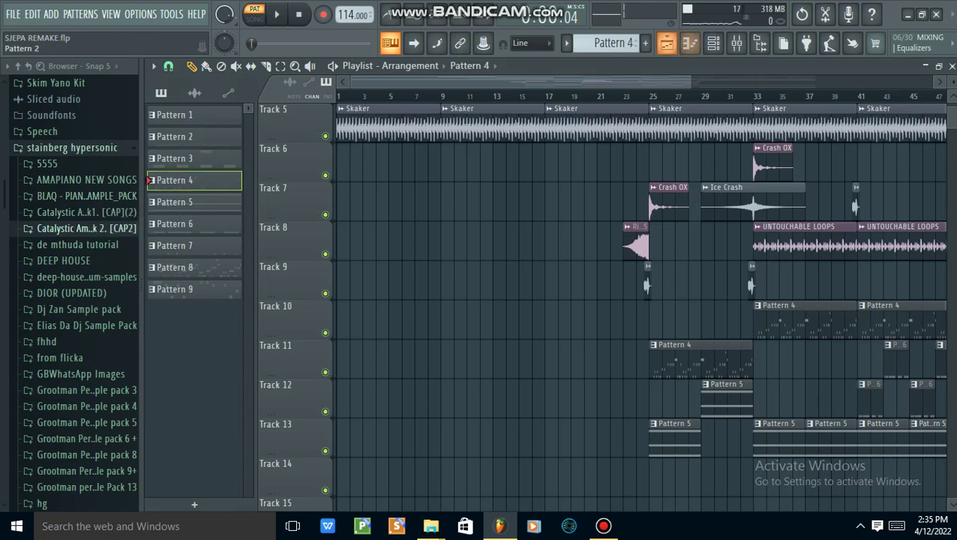
{"action": "left_click", "coordinate": [713, 44]}
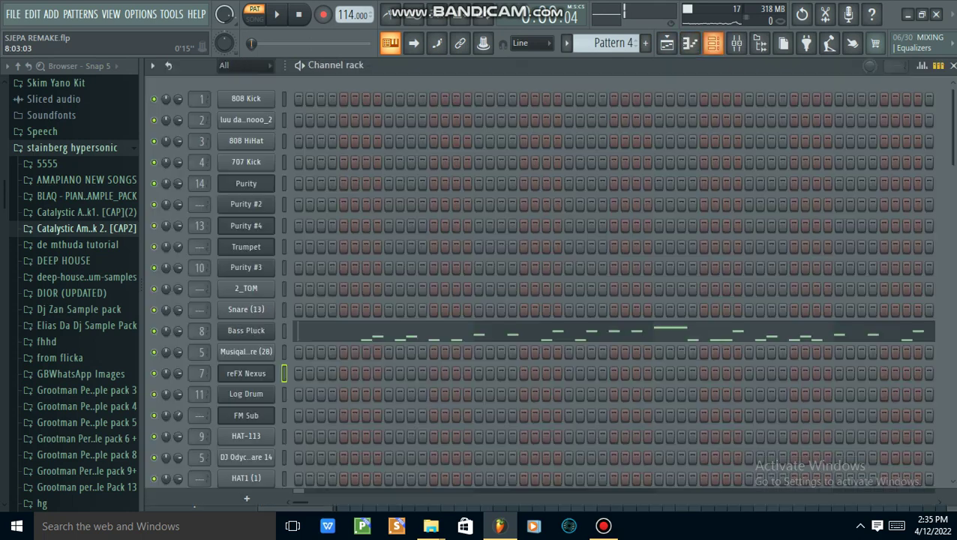
{"action": "scroll", "coordinate": [658, 300], "scroll_direction": "down", "scroll_amount": 4}
{"action": "scroll", "coordinate": [658, 300], "scroll_direction": "up", "scroll_amount": 3}
{"action": "scroll", "coordinate": [658, 300], "scroll_direction": "up", "scroll_amount": 1}
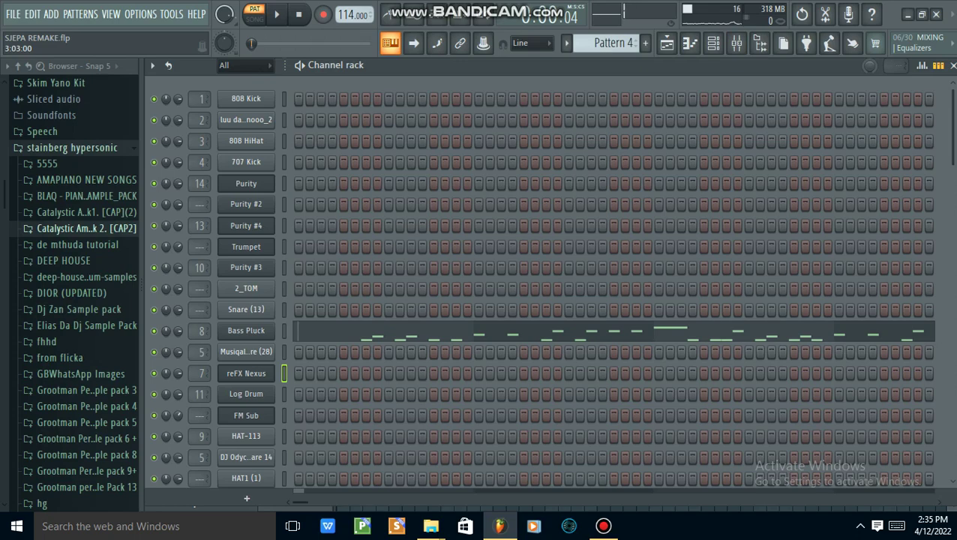
{"action": "left_click", "coordinate": [736, 43]}
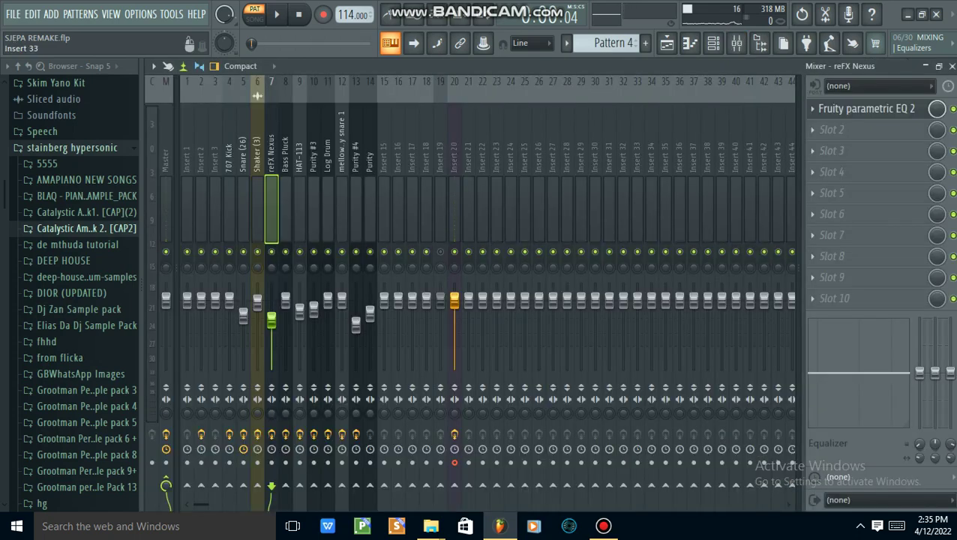
{"action": "left_click", "coordinate": [711, 43]}
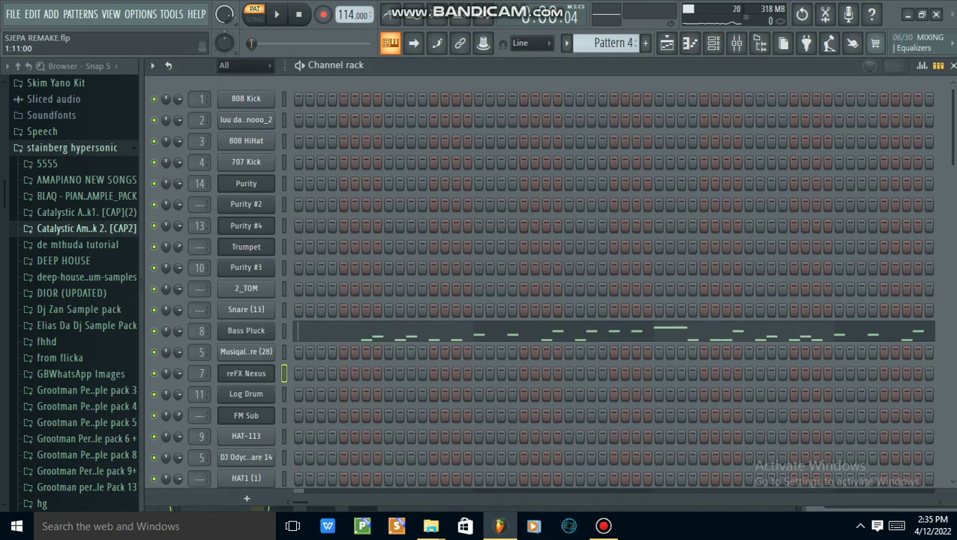
- Play Pattern 4 while checking the Bass Pluck channel's Fruity DX10 settings and its mixer insert
{"action": "key", "text": "space"}
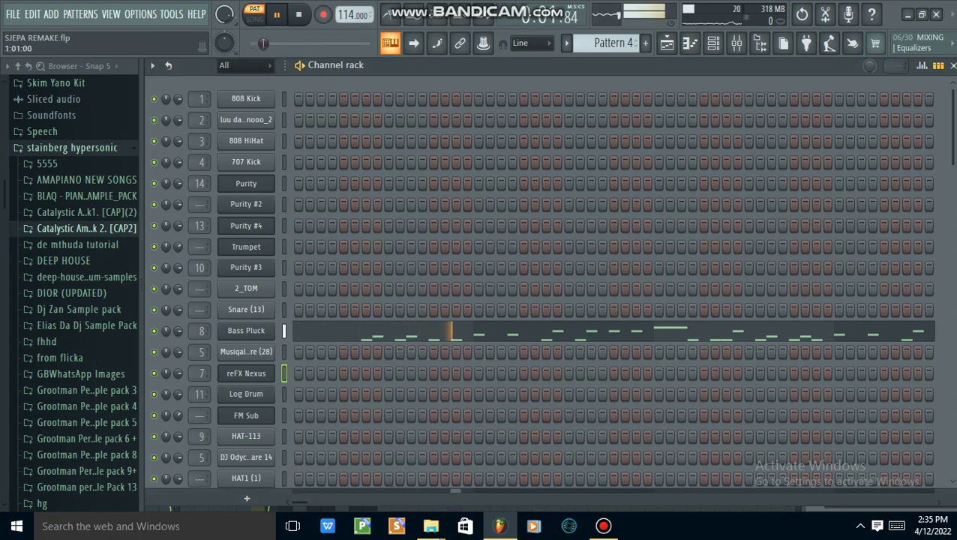
{"action": "left_click", "coordinate": [246, 330]}
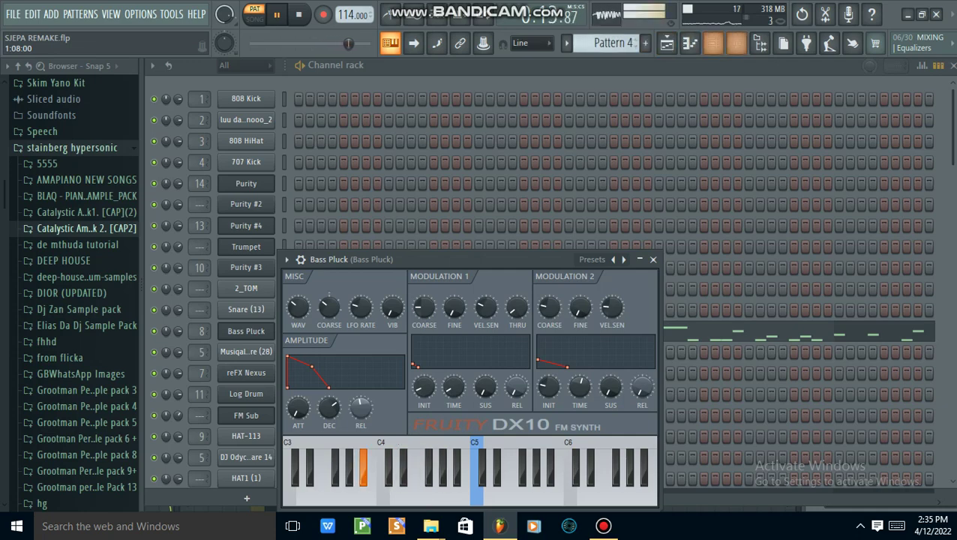
{"action": "key", "text": "F9"}
- Mute mixer insert 20 and pause Pattern 4 with the Channel rack displayed
{"action": "left_click", "coordinate": [455, 252]}
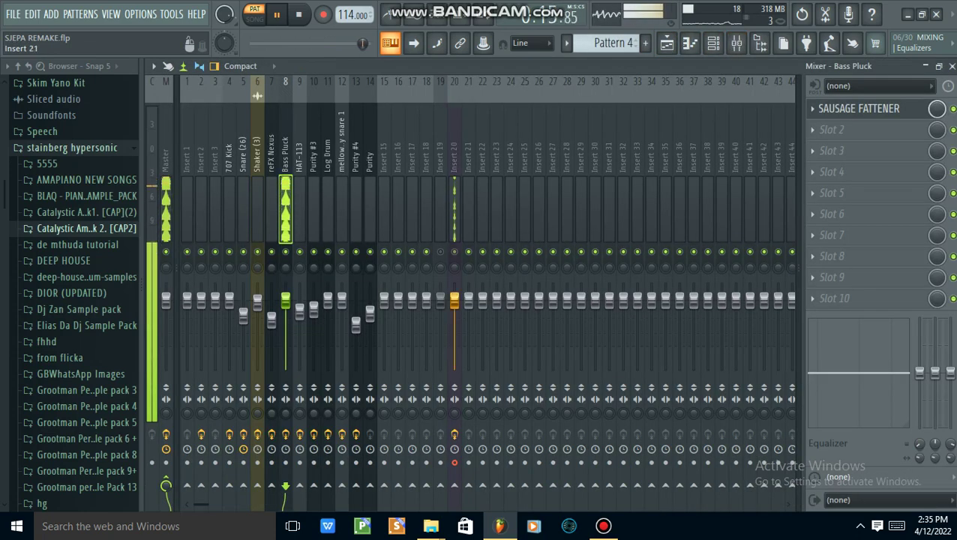
{"action": "left_click", "coordinate": [713, 43]}
{"action": "key", "text": "space"}
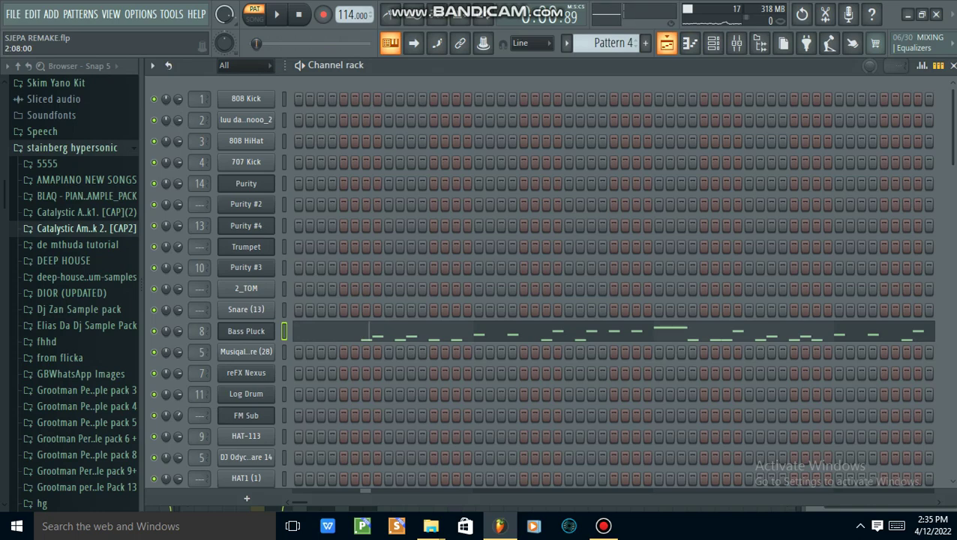
- Select Pattern 5 in the playlist and display its Purity notes in the Channel rack
{"action": "left_click", "coordinate": [666, 43]}
{"action": "left_click", "coordinate": [194, 203]}
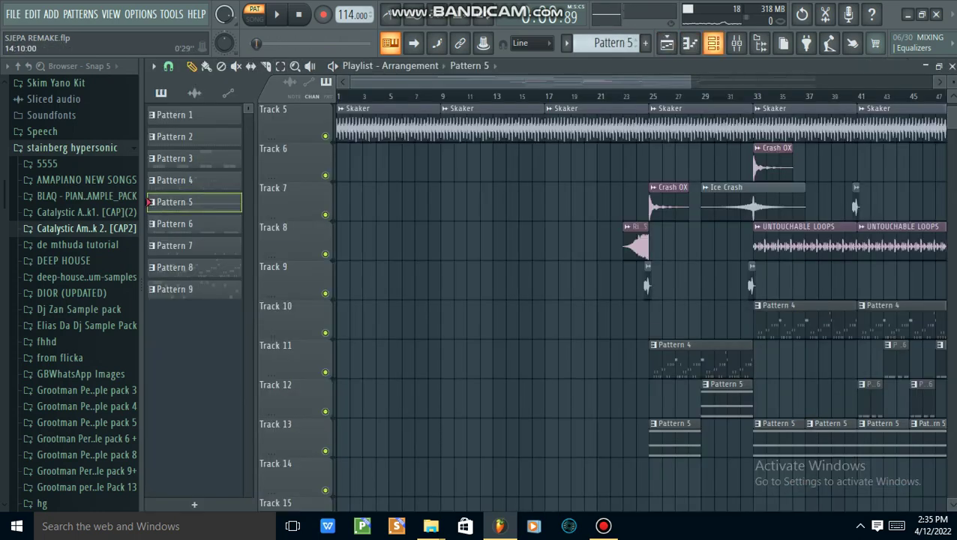
{"action": "left_click", "coordinate": [713, 43]}
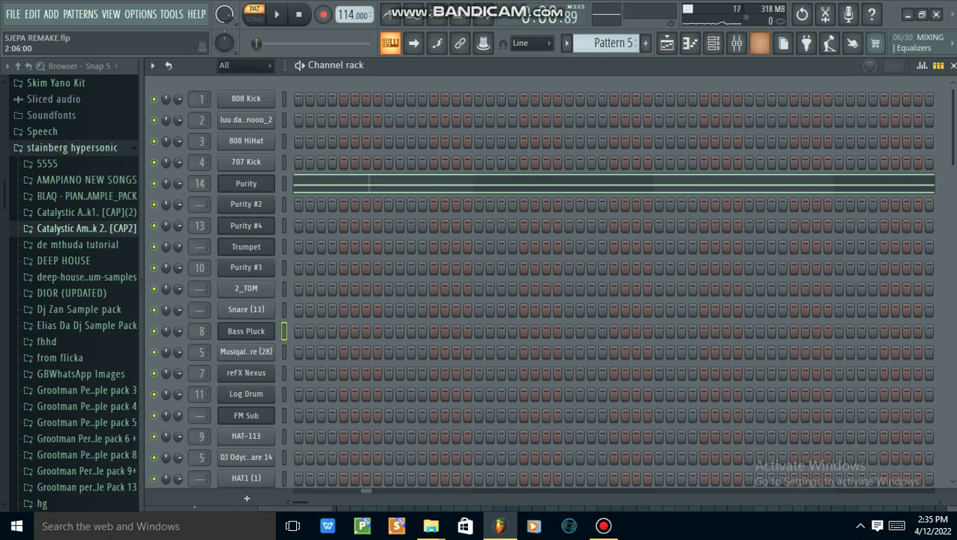
{"action": "left_click", "coordinate": [736, 42]}
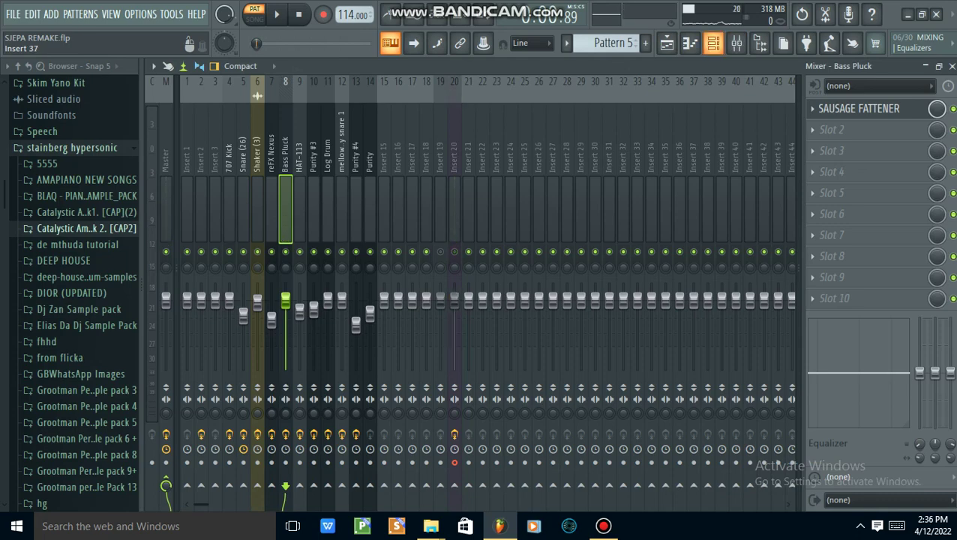
{"action": "left_click", "coordinate": [713, 43]}
- Show the Purity channel's Super JP preset, play Pattern 5, and pause playback in the playlist
{"action": "left_click", "coordinate": [246, 183]}
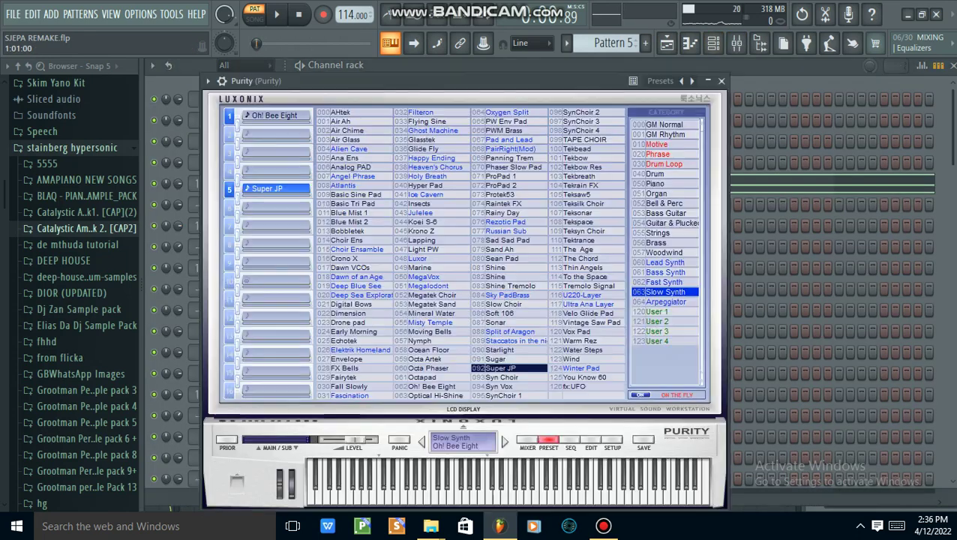
{"action": "key", "text": "space"}
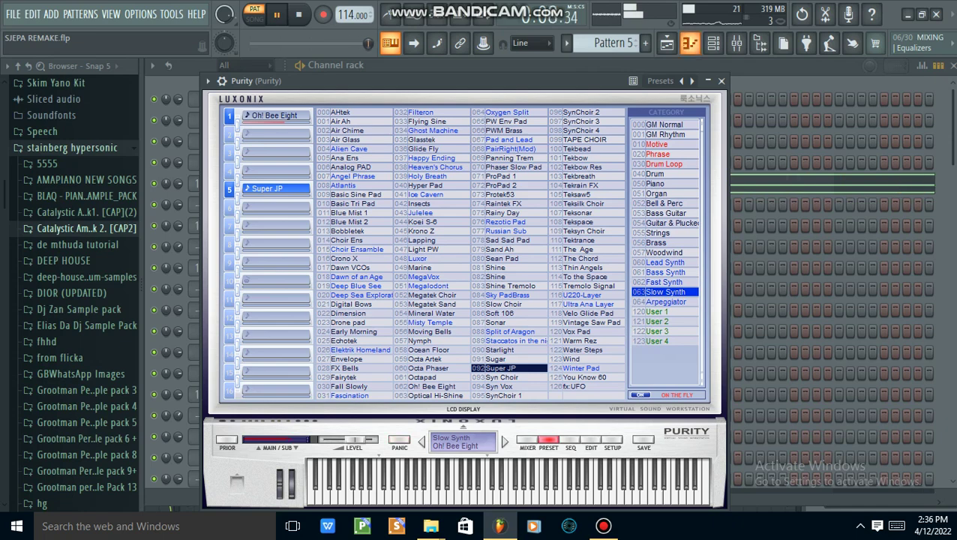
{"action": "key", "text": "F5"}
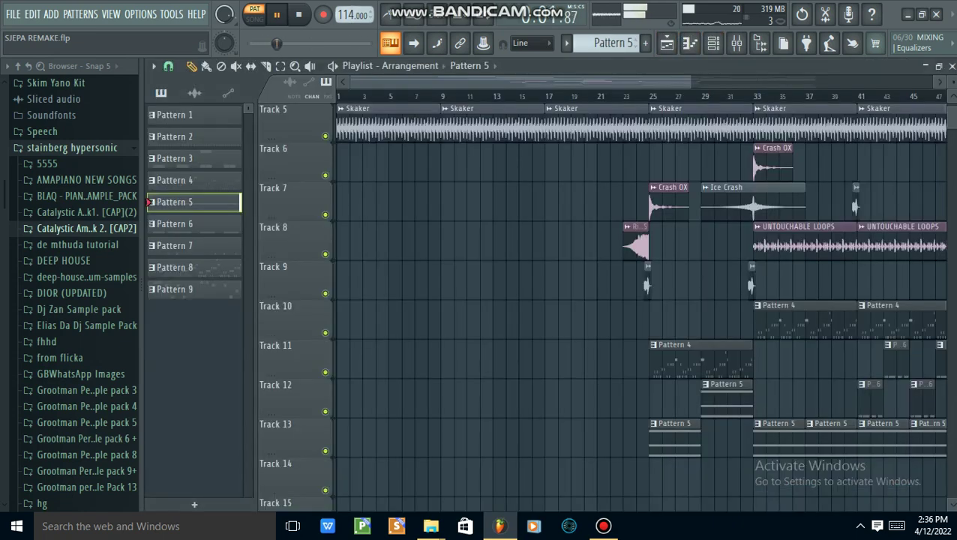
{"action": "key", "text": "space"}
- Select Pattern 6 in the playlist and display its Purity #3 notes in the Channel rack
{"action": "left_click", "coordinate": [194, 224]}
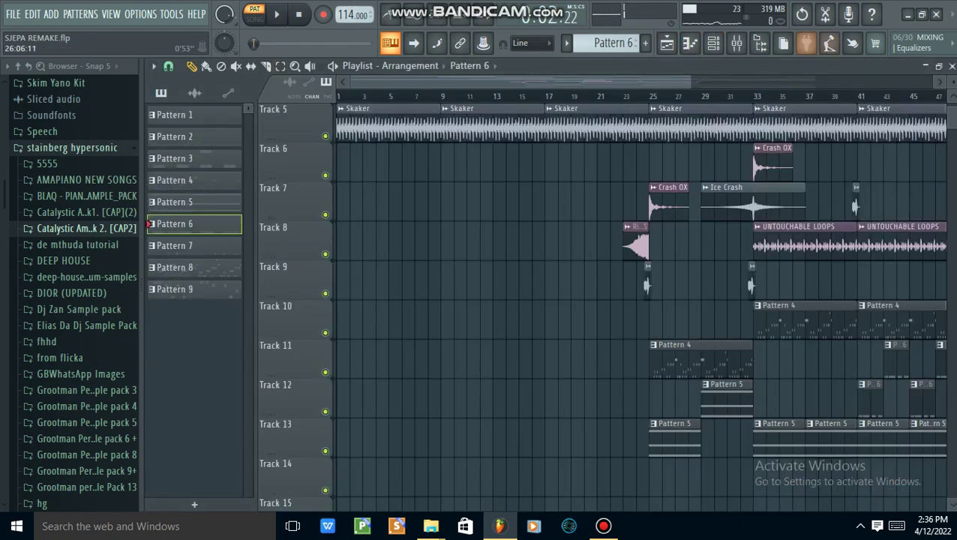
{"action": "left_click", "coordinate": [736, 43]}
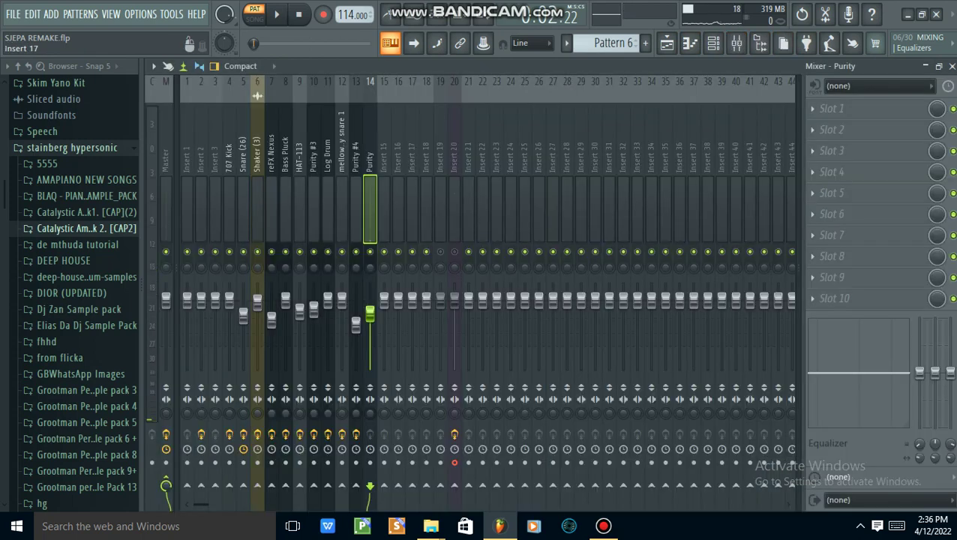
{"action": "left_click", "coordinate": [667, 44]}
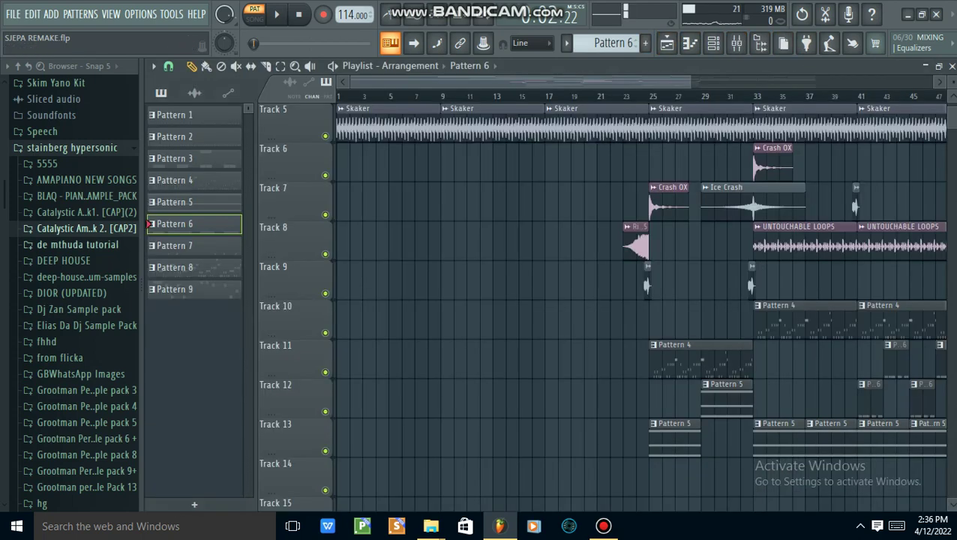
{"action": "left_click", "coordinate": [714, 43]}
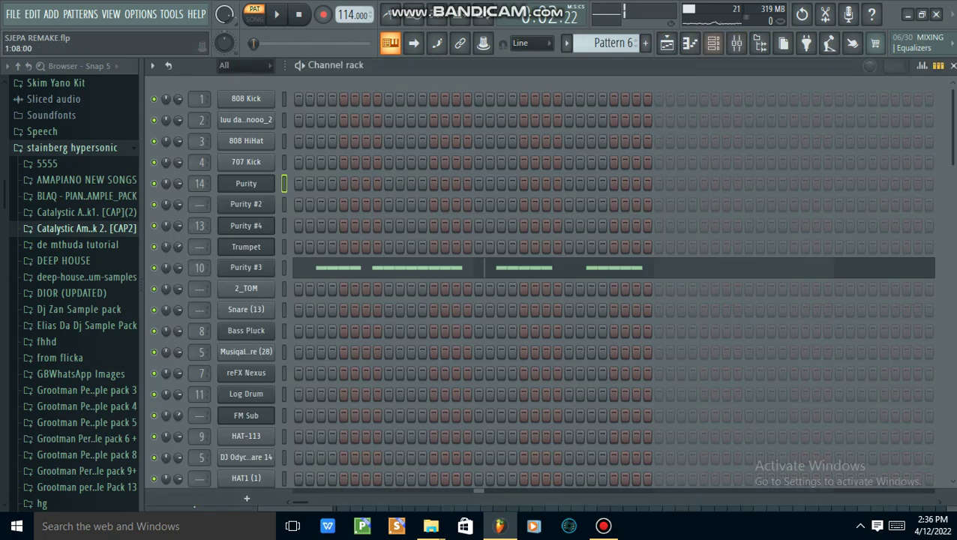
- Show the Purity #3 channel's Vibe Stick 1 preset and the effects on its mixer insert
{"action": "left_click", "coordinate": [246, 268]}
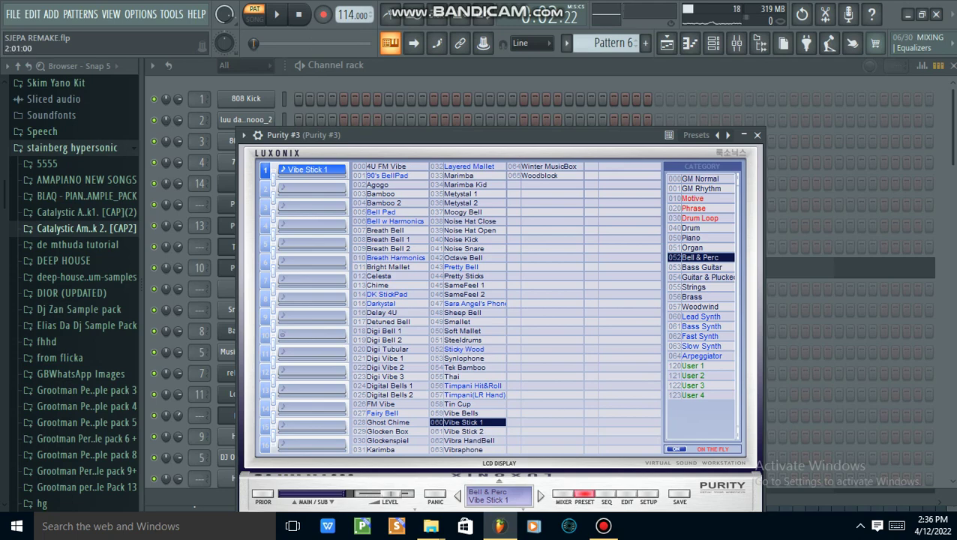
{"action": "left_click", "coordinate": [480, 66]}
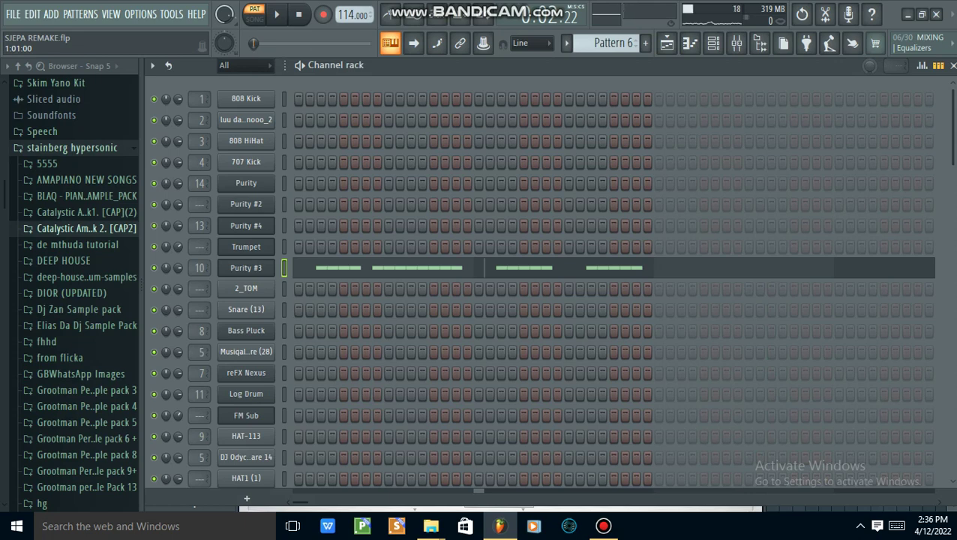
{"action": "left_click", "coordinate": [737, 43]}
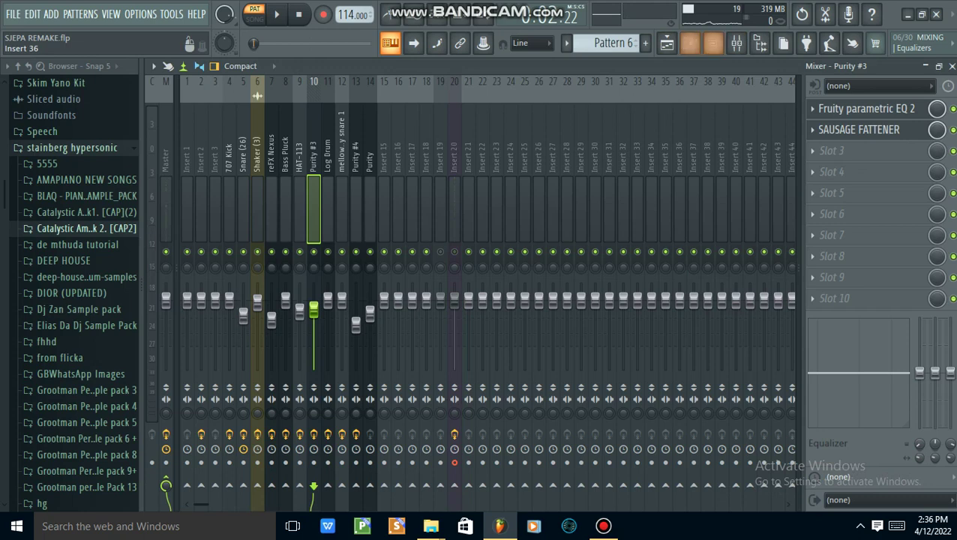
- Play Pattern 6 while examining the SAUSAGE FATTENER and Fruity parametric EQ 2 settings on the Purity #3 mixer insert
{"action": "left_click", "coordinate": [713, 43]}
{"action": "key", "text": "space"}
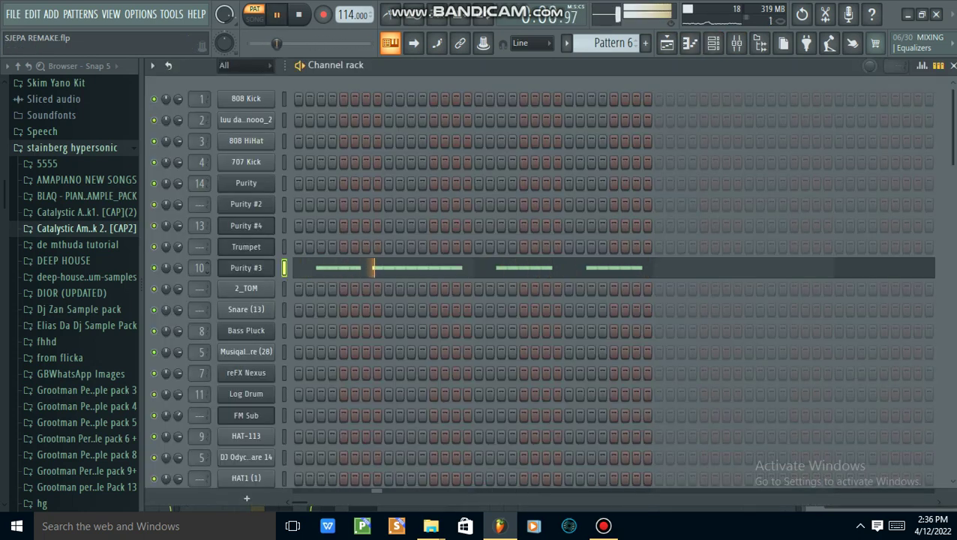
{"action": "key", "text": "F9"}
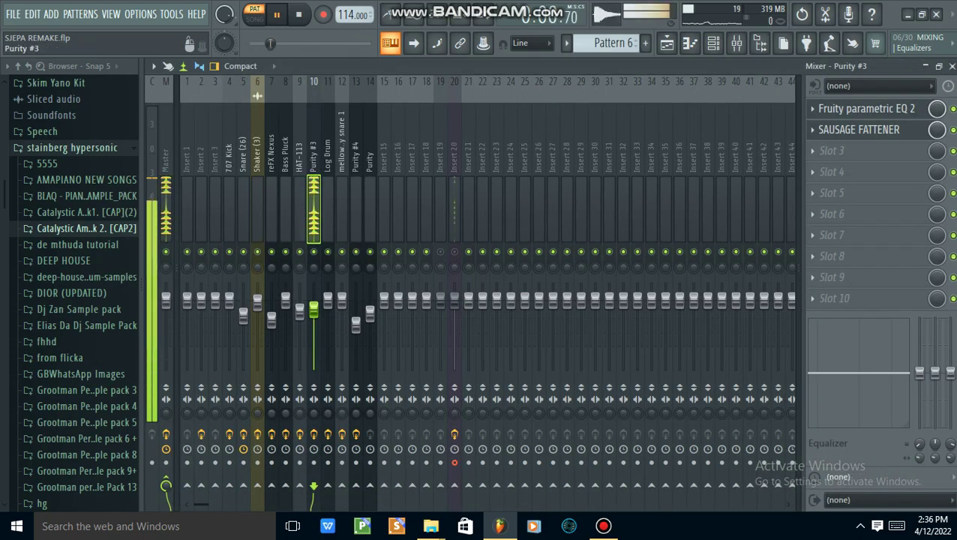
{"action": "left_click", "coordinate": [859, 129]}
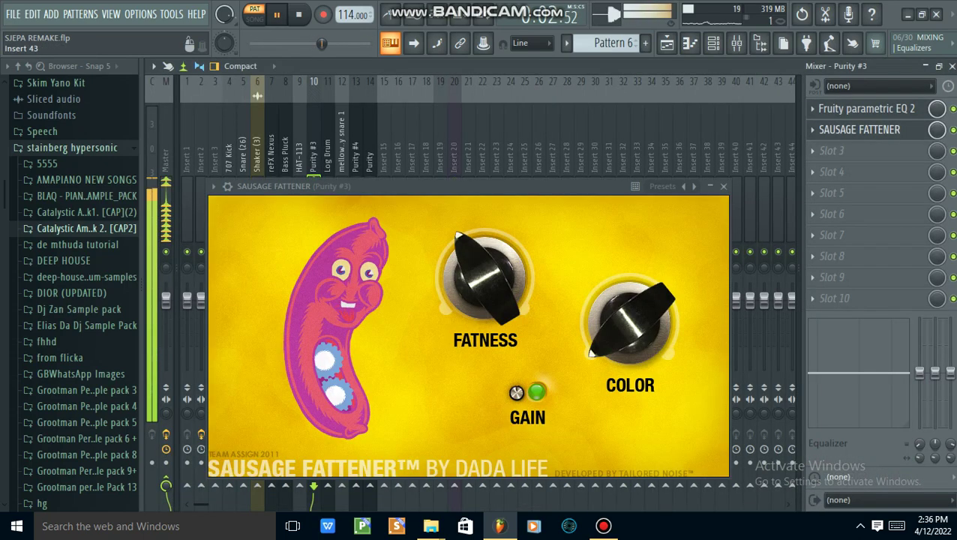
{"action": "left_click", "coordinate": [866, 109]}
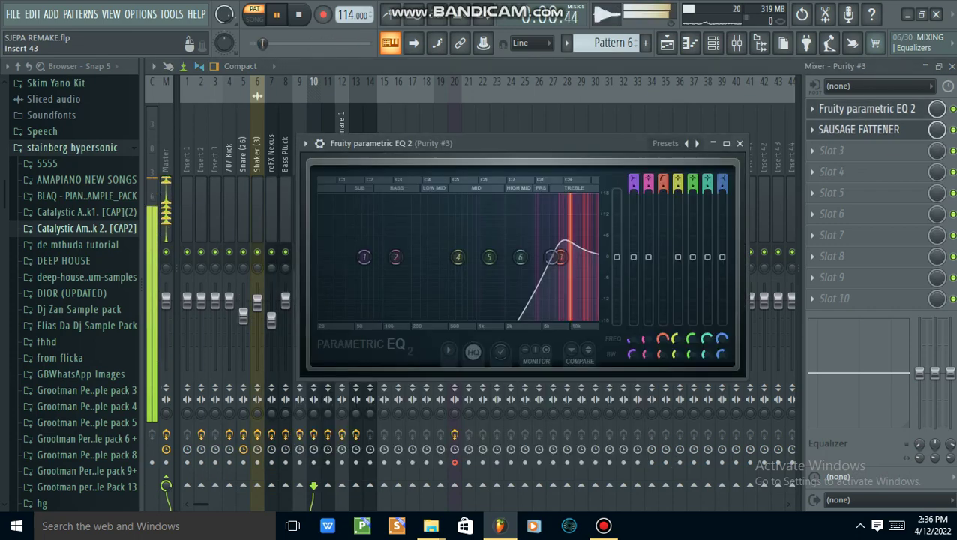
- Show the Purity #3 channel's Vibe Stick 1 preset again during Pattern 6 playback, then pause it in the mixer
{"action": "left_click", "coordinate": [713, 43]}
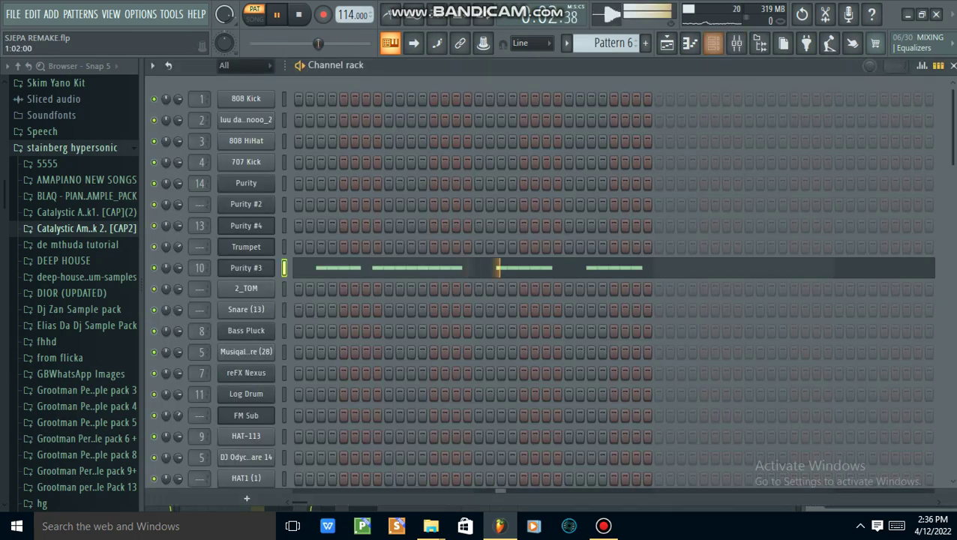
{"action": "left_click", "coordinate": [246, 268]}
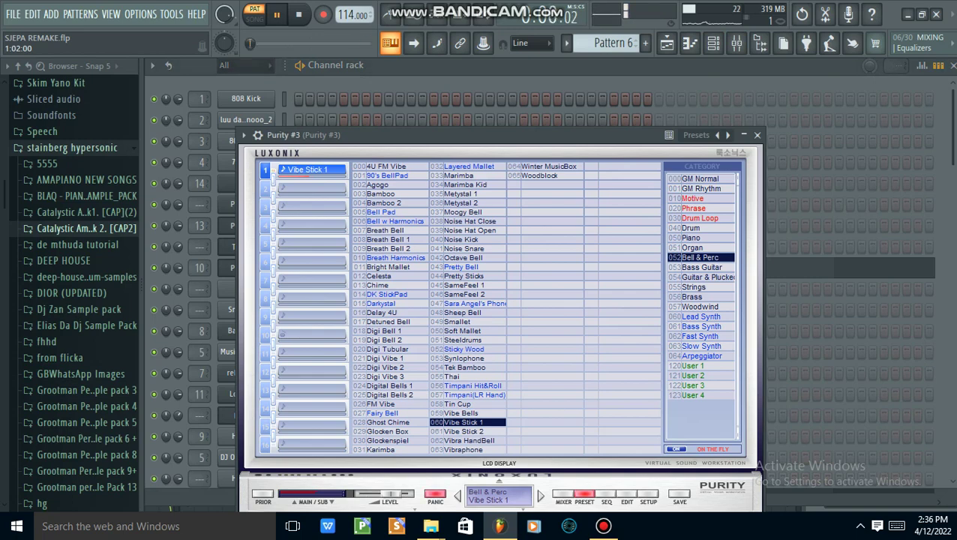
{"action": "key", "text": "F5"}
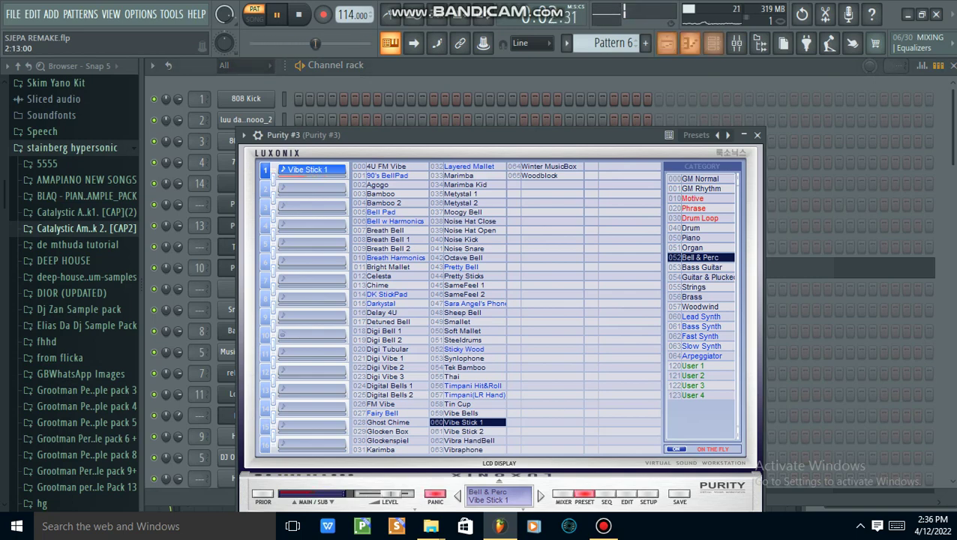
{"action": "key", "text": "F9"}
{"action": "key", "text": "space"}
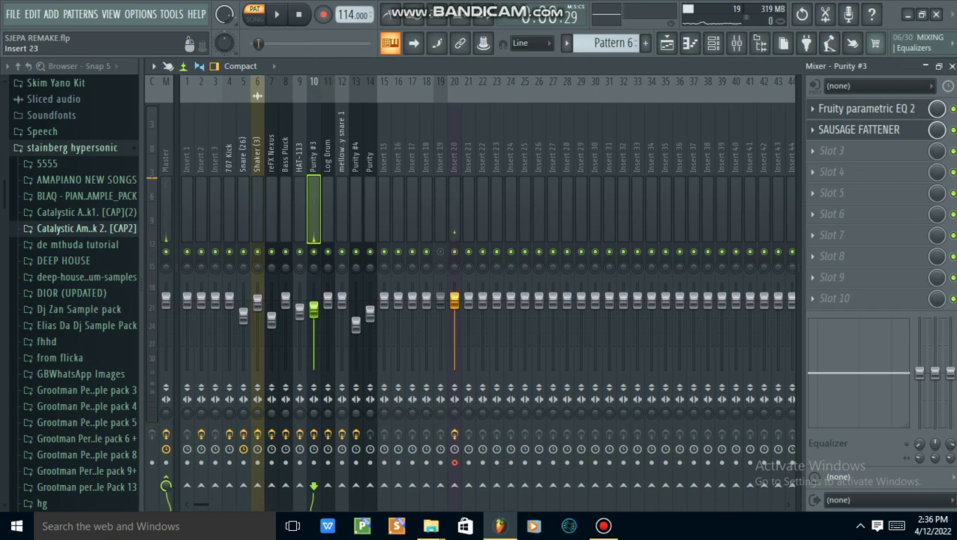
- Select Pattern 7 in the playlist and display its snare, Open Hat (28), Closed Hat (24) and Cymbal 02 steps in the Channel rack
{"action": "key", "text": "F5"}
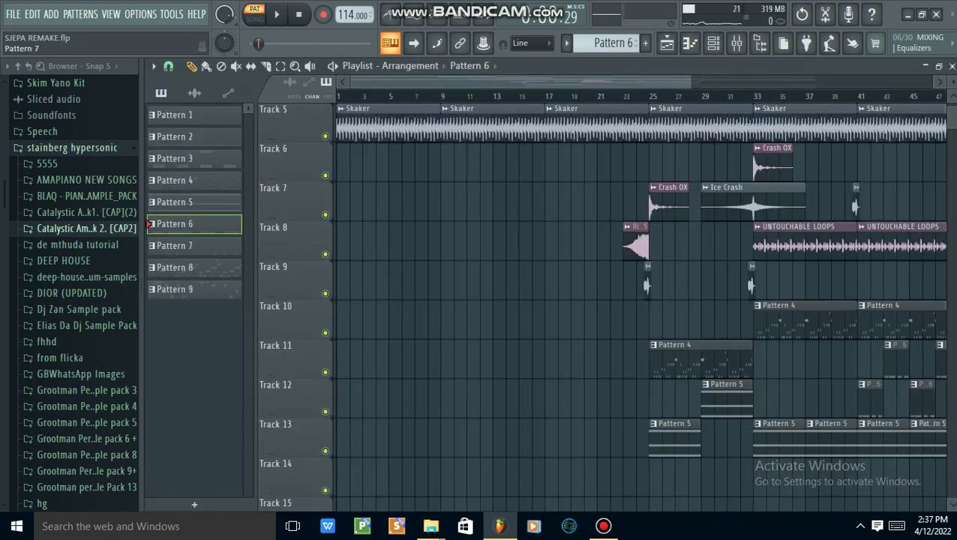
{"action": "left_click", "coordinate": [173, 245]}
{"action": "left_click", "coordinate": [713, 42]}
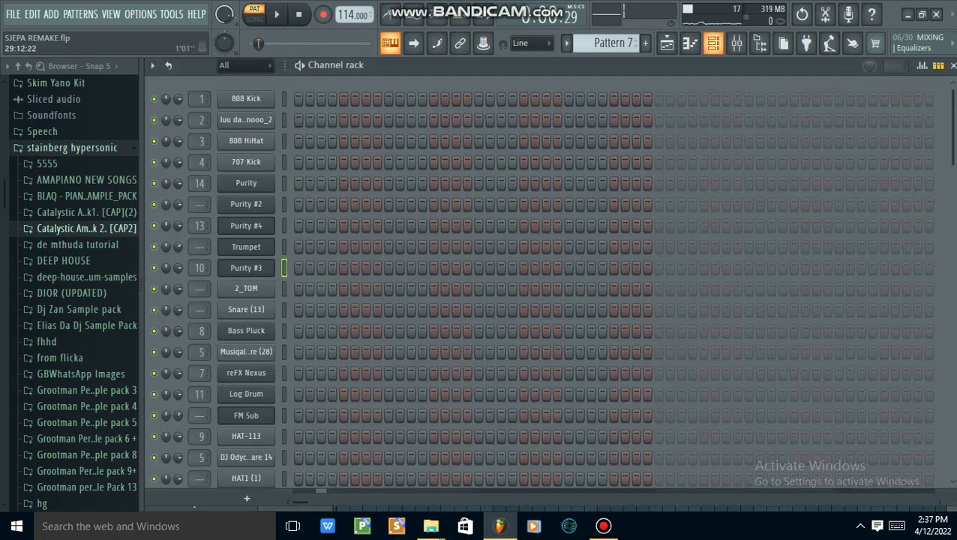
{"action": "scroll", "coordinate": [525, 285], "scroll_direction": "down", "scroll_amount": 5}
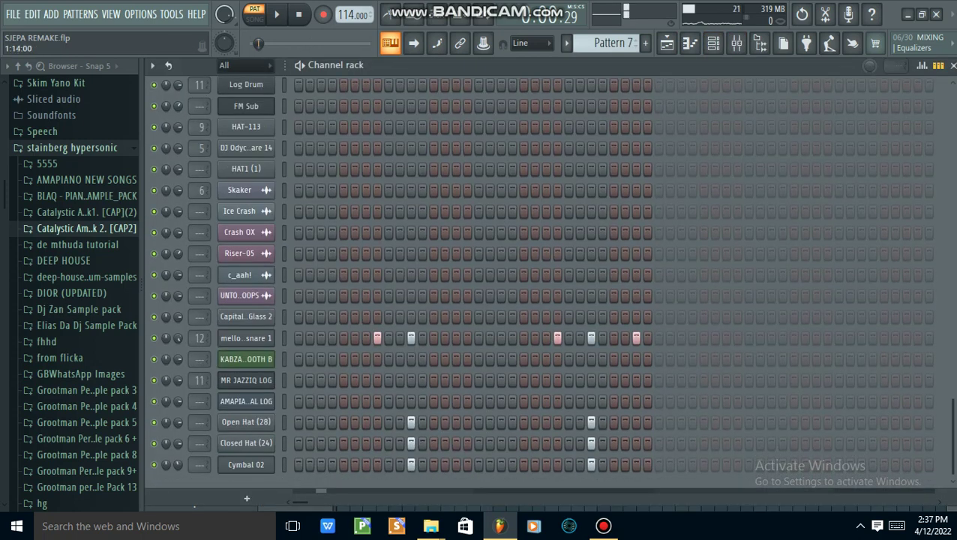
{"action": "scroll", "coordinate": [525, 285], "scroll_direction": "up", "scroll_amount": 5}
{"action": "scroll", "coordinate": [525, 285], "scroll_direction": "down", "scroll_amount": 5}
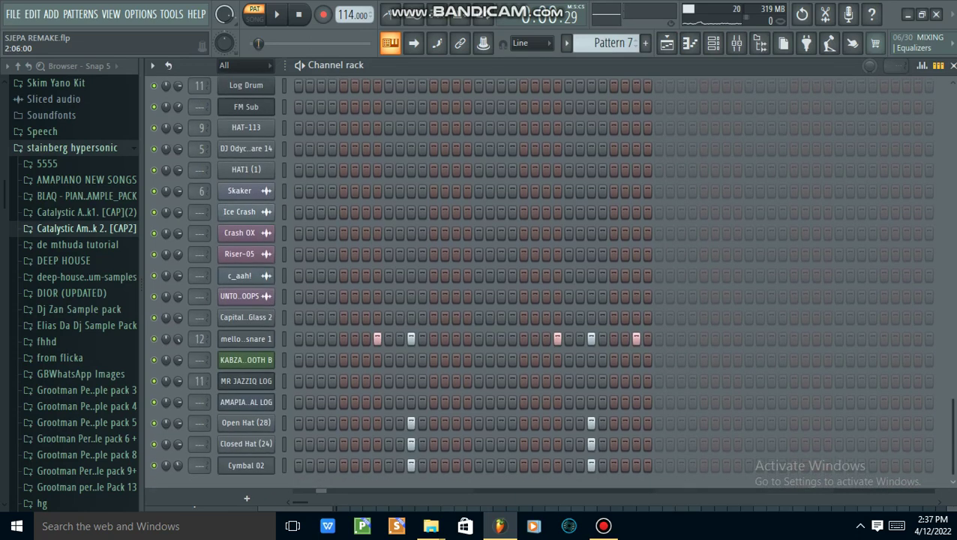
{"action": "scroll", "coordinate": [525, 285], "scroll_direction": "up", "scroll_amount": 5}
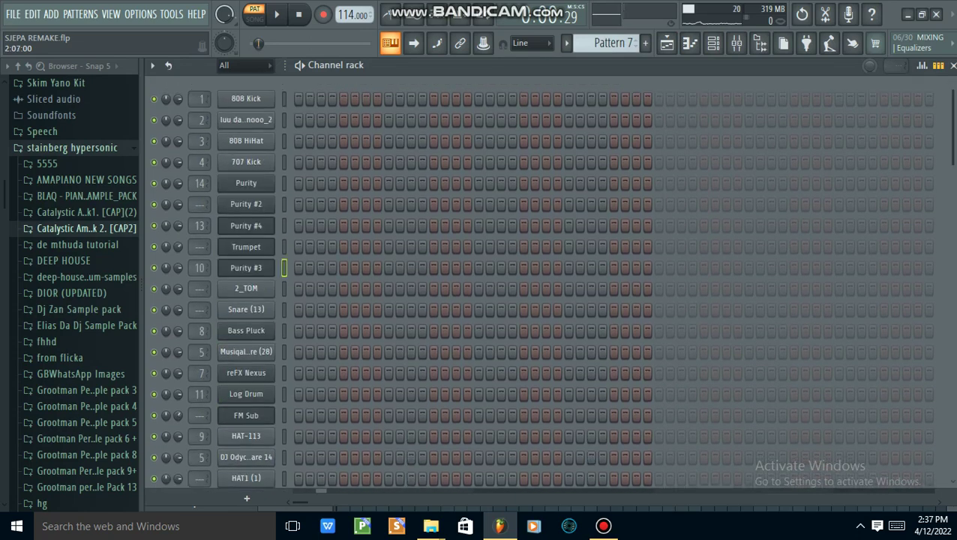
{"action": "left_click", "coordinate": [667, 44]}
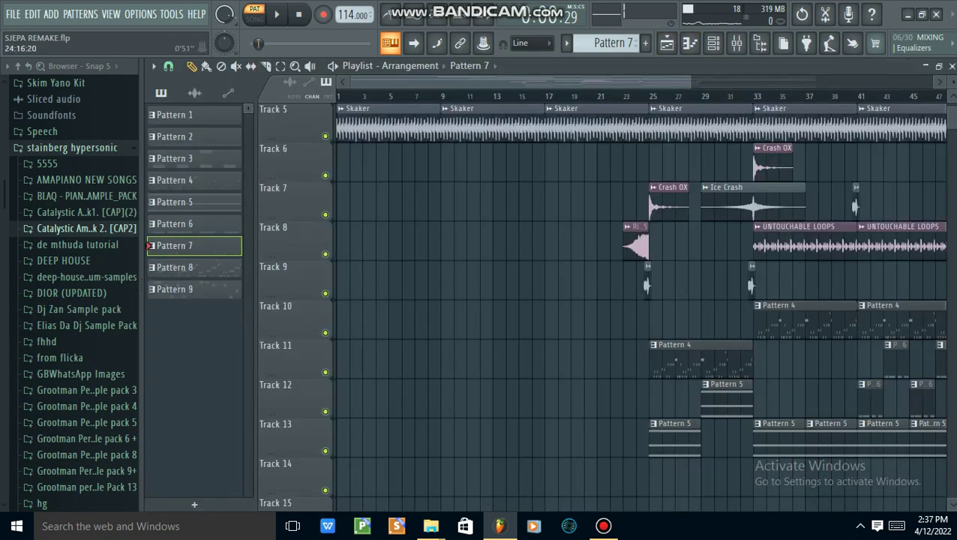
{"action": "left_click", "coordinate": [713, 44]}
{"action": "scroll", "coordinate": [455, 285], "scroll_direction": "down", "scroll_amount": 5}
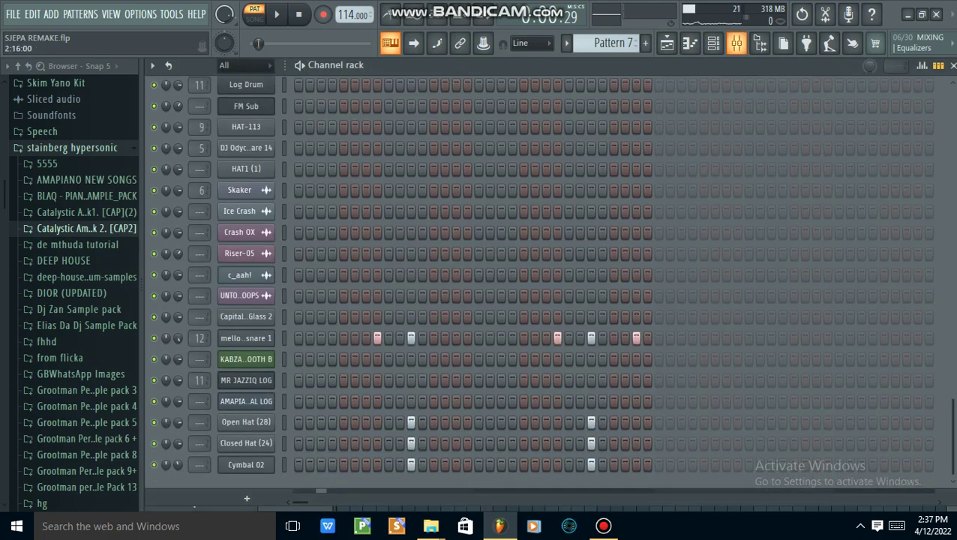
- Play Pattern 7 while viewing its Channel rack steps and mixer levels, then pause playback
{"action": "left_click", "coordinate": [736, 43]}
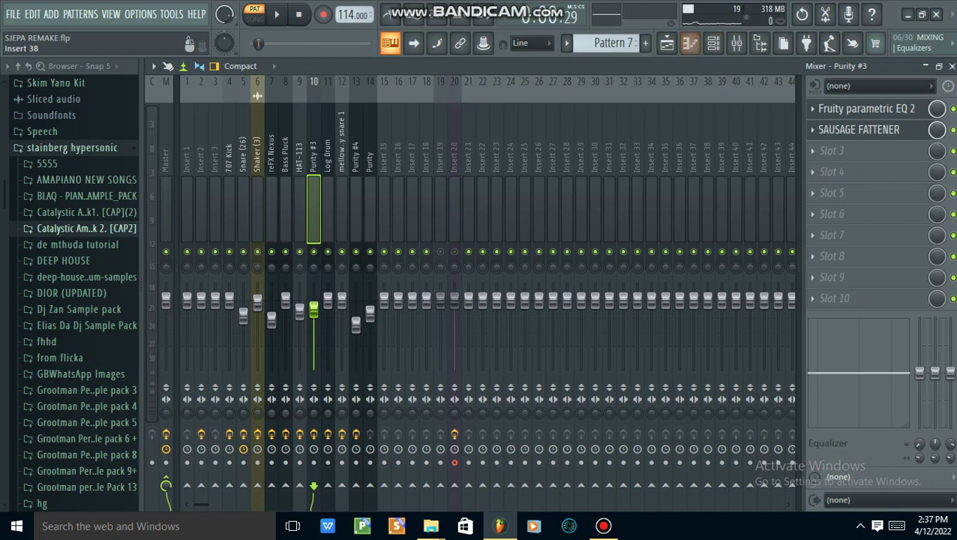
{"action": "left_click", "coordinate": [713, 44]}
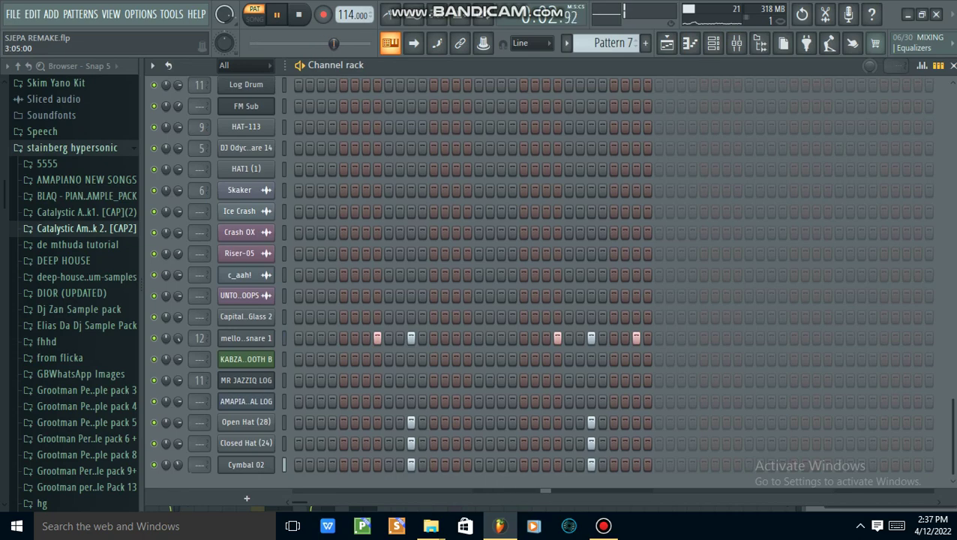
{"action": "left_click", "coordinate": [666, 43]}
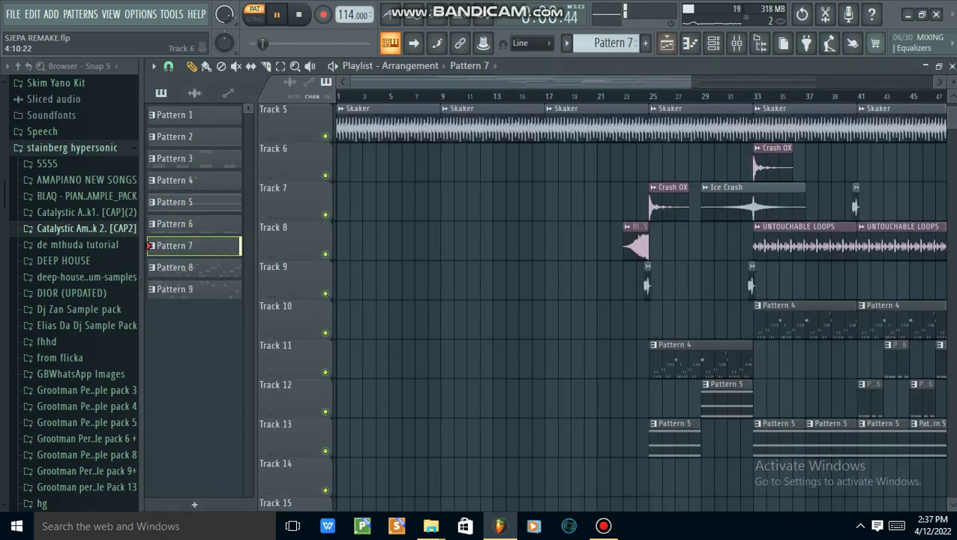
{"action": "left_click", "coordinate": [736, 43]}
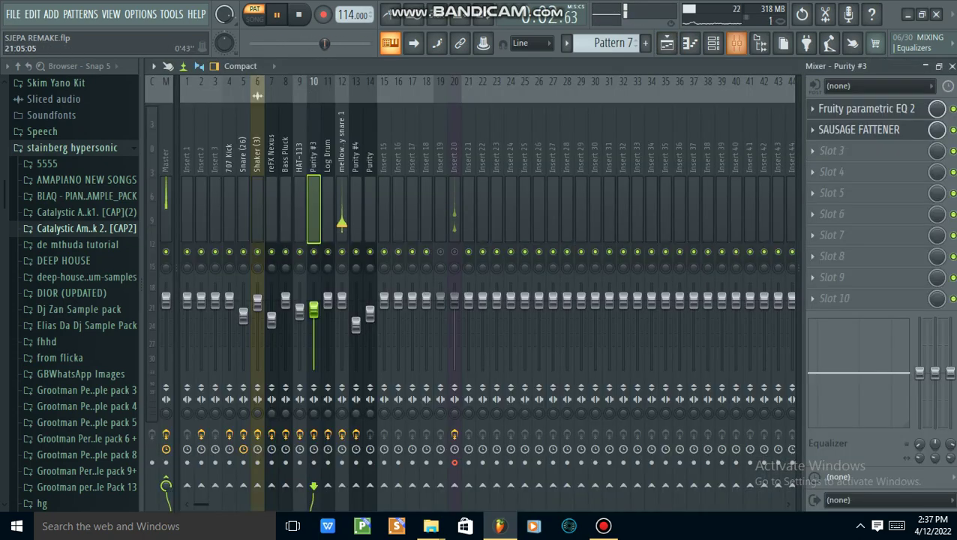
{"action": "key", "text": "space"}
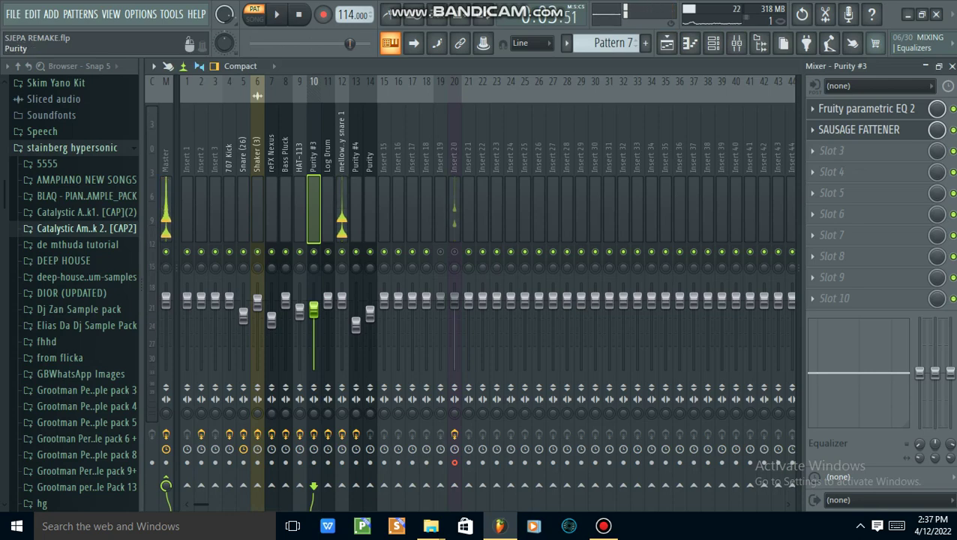
- Select Pattern 8 in the playlist, play it with its notes shown in the Channel rack, and pause
{"action": "left_click", "coordinate": [666, 44]}
{"action": "left_click", "coordinate": [194, 267]}
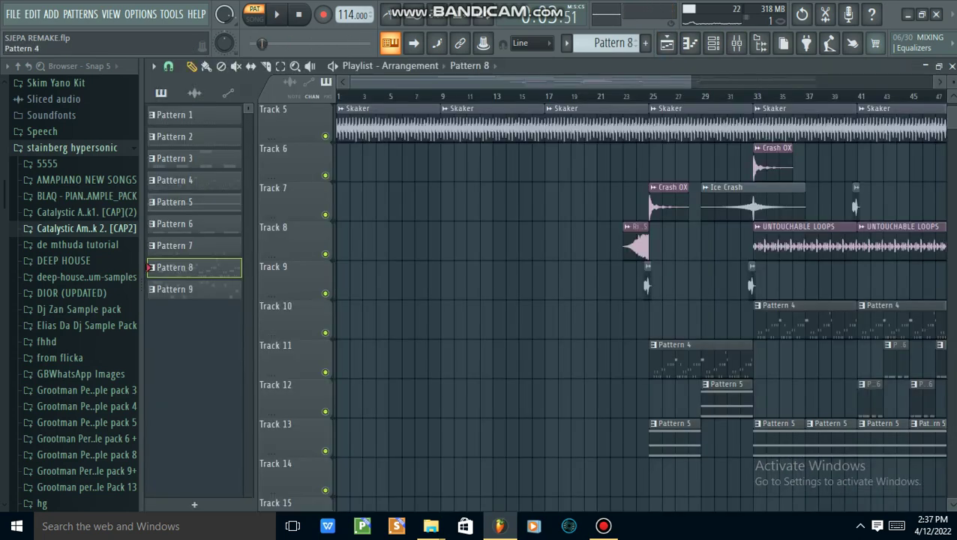
{"action": "key", "text": "space"}
{"action": "left_click", "coordinate": [713, 43]}
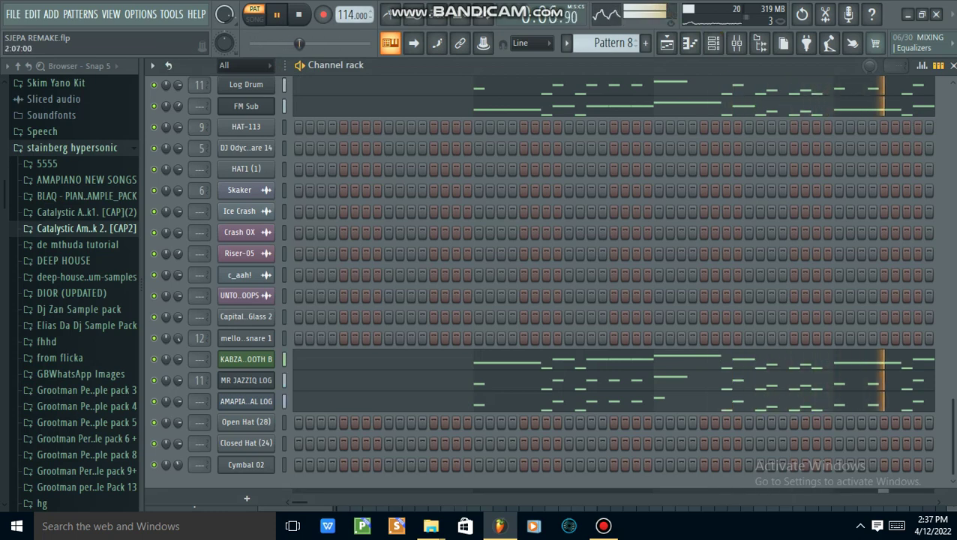
{"action": "key", "text": "space"}
- Examine Pattern 8's notes across the Channel rack, from Log Drum and FM Sub to the bass and log channels
{"action": "scroll", "coordinate": [600, 285], "scroll_direction": "up", "scroll_amount": 5}
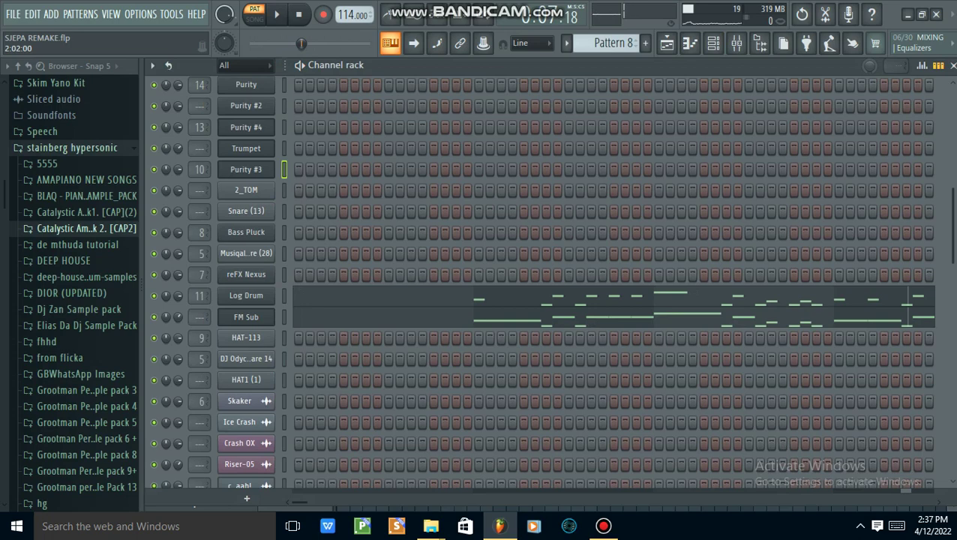
{"action": "scroll", "coordinate": [600, 285], "scroll_direction": "down", "scroll_amount": 5}
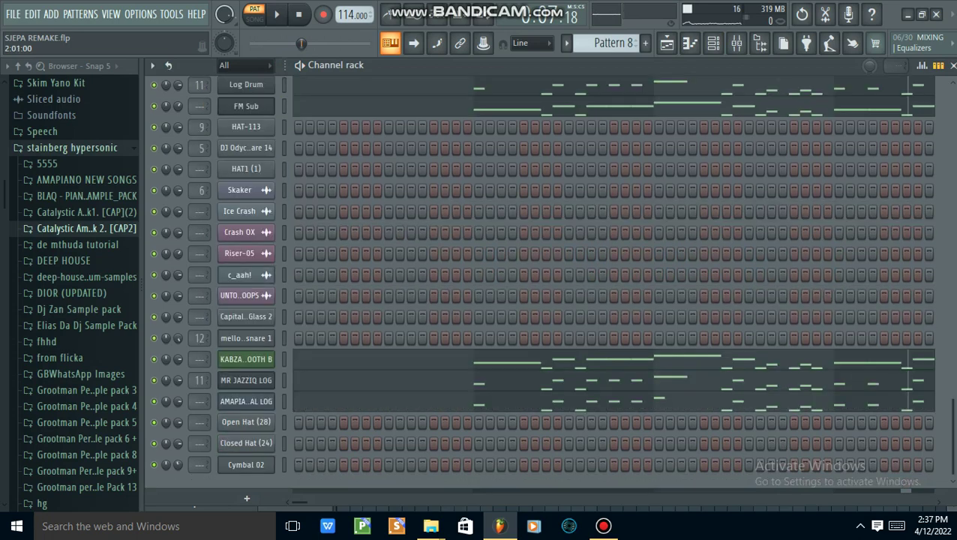
{"action": "scroll", "coordinate": [600, 285], "scroll_direction": "up", "scroll_amount": 7}
{"action": "scroll", "coordinate": [600, 285], "scroll_direction": "down", "scroll_amount": 7}
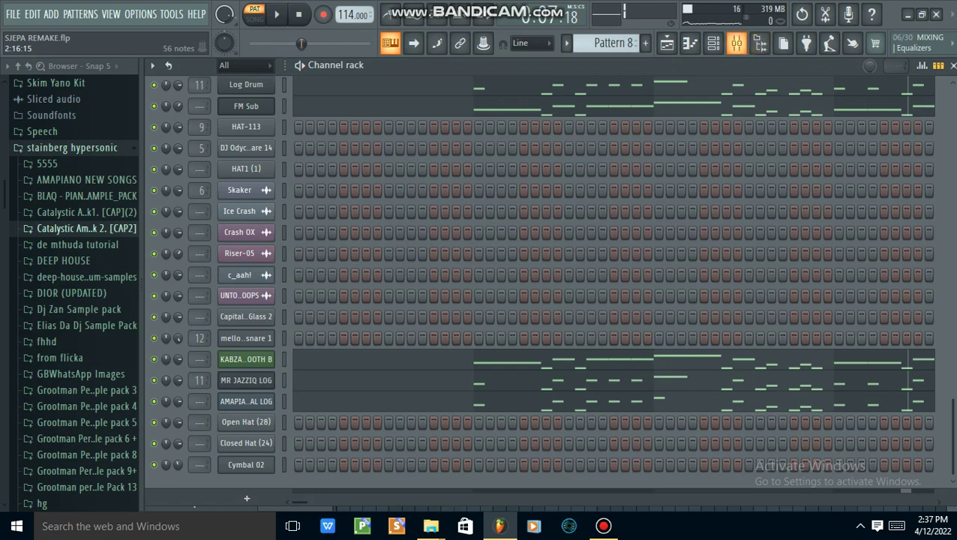
- Check the mixer, then resume Pattern 8 with its Log Drum and FM Sub notes displayed in the Channel rack
{"action": "left_click", "coordinate": [736, 43]}
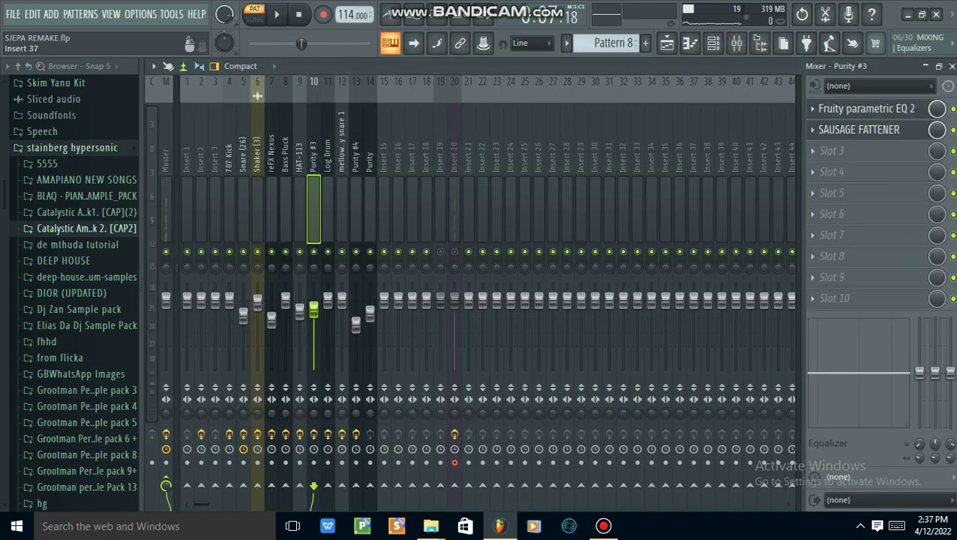
{"action": "left_click", "coordinate": [713, 42]}
{"action": "key", "text": "space"}
{"action": "scroll", "coordinate": [614, 285], "scroll_direction": "up", "scroll_amount": 5}
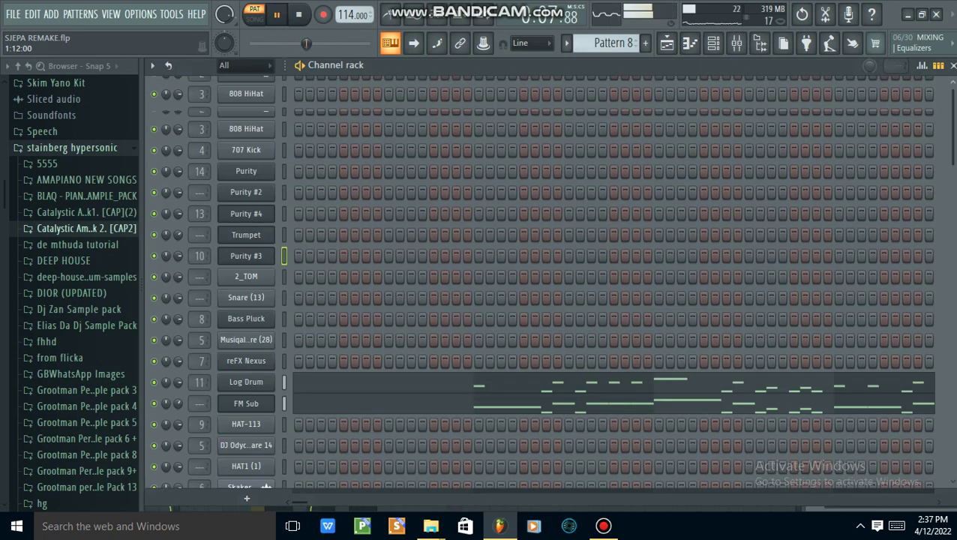